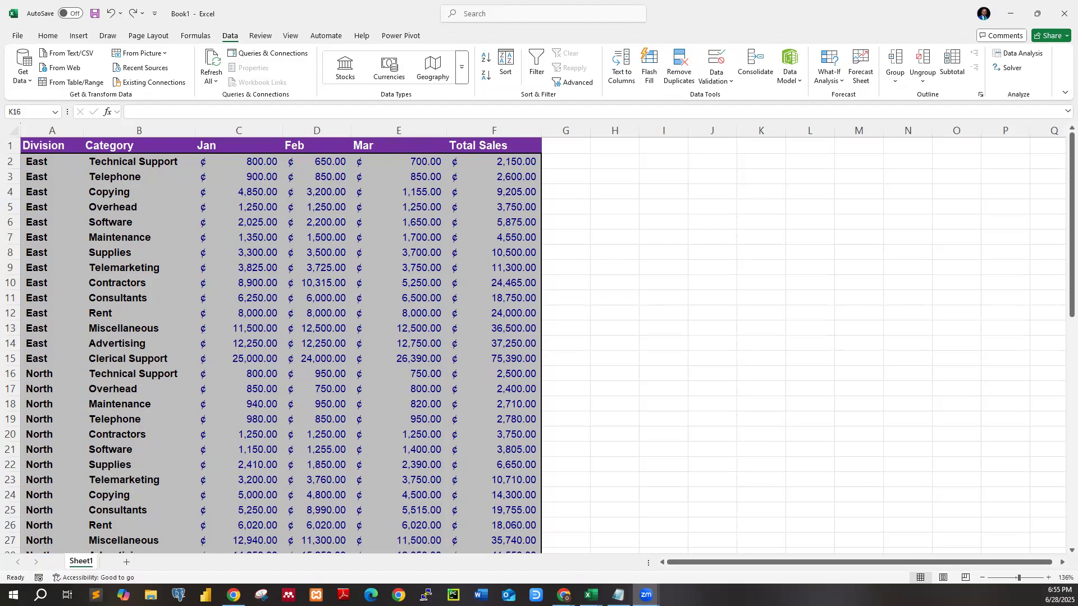
Enter the word "subtotal" in cell I18, in the empty area beside the sales table.
{"action": "left_click", "coordinate": [606, 433]}
{"action": "left_click", "coordinate": [606, 434]}
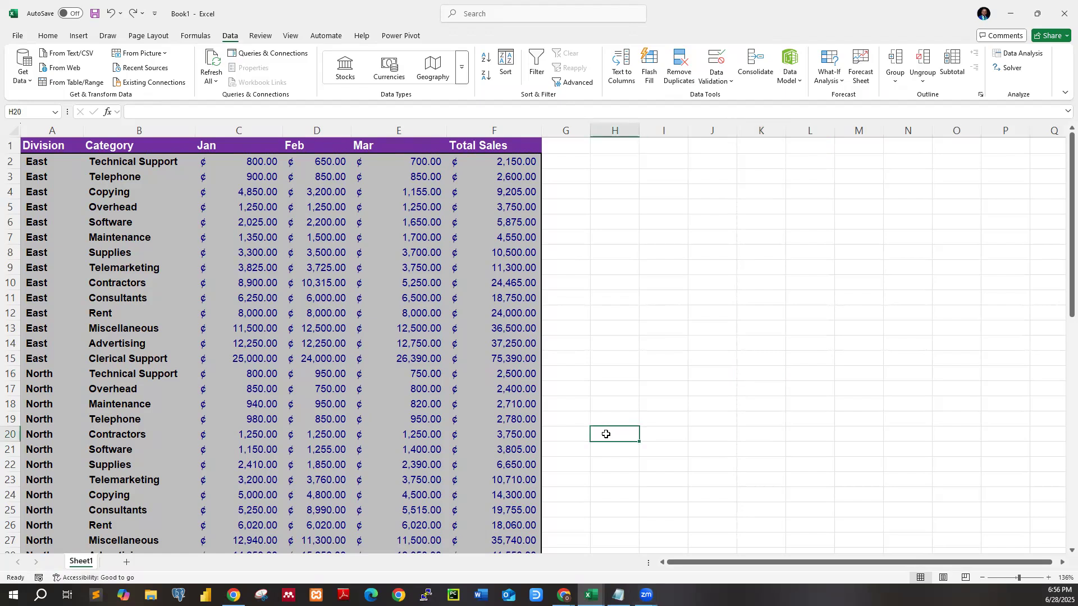
{"action": "left_click", "coordinate": [670, 404]}
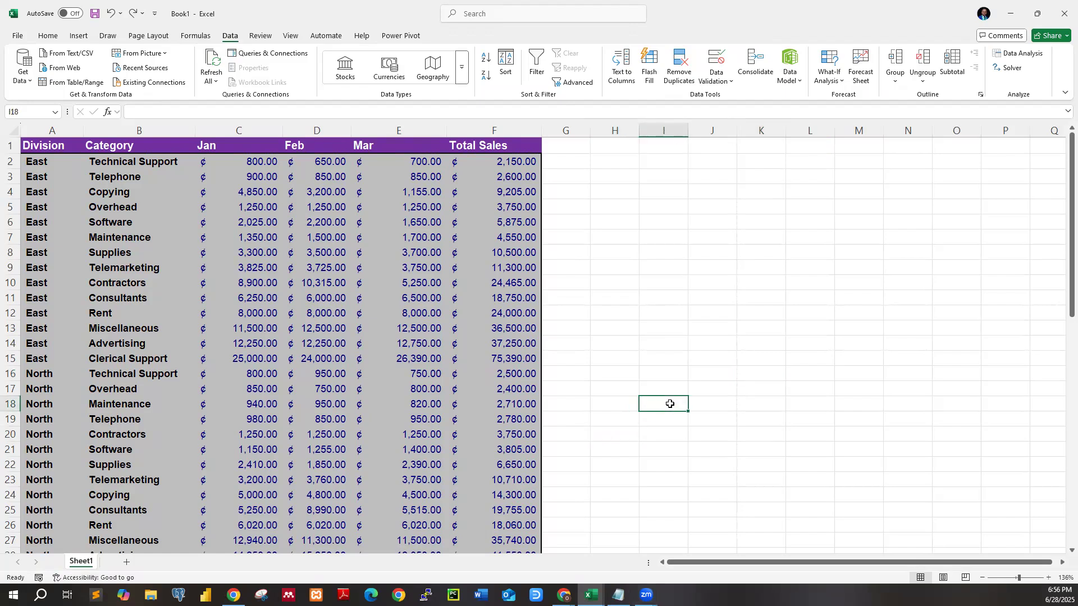
{"action": "type", "text": "subtotal"}
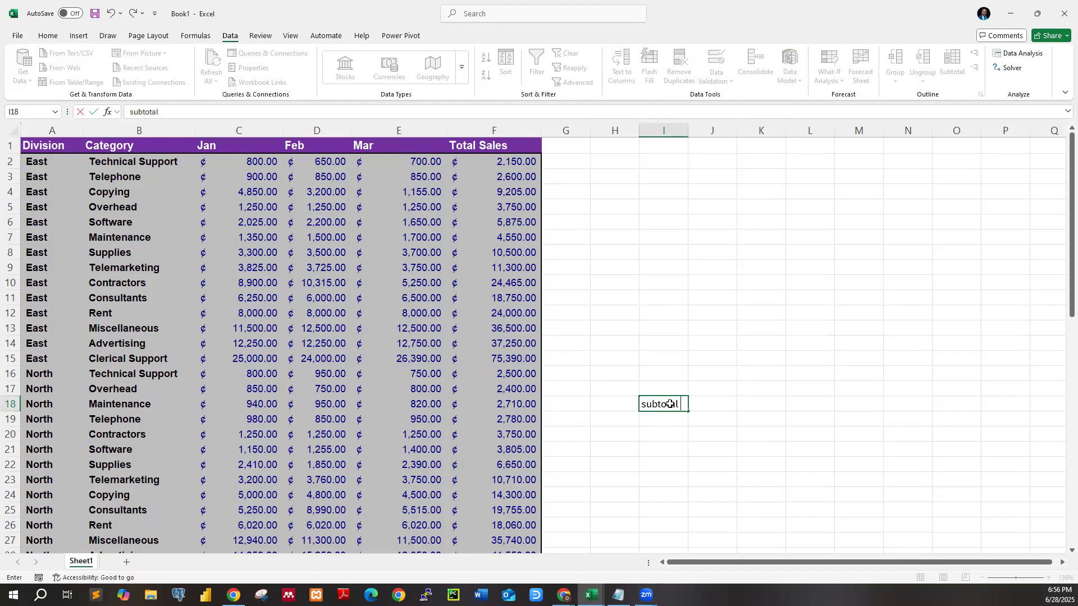
{"action": "key", "text": "Return"}
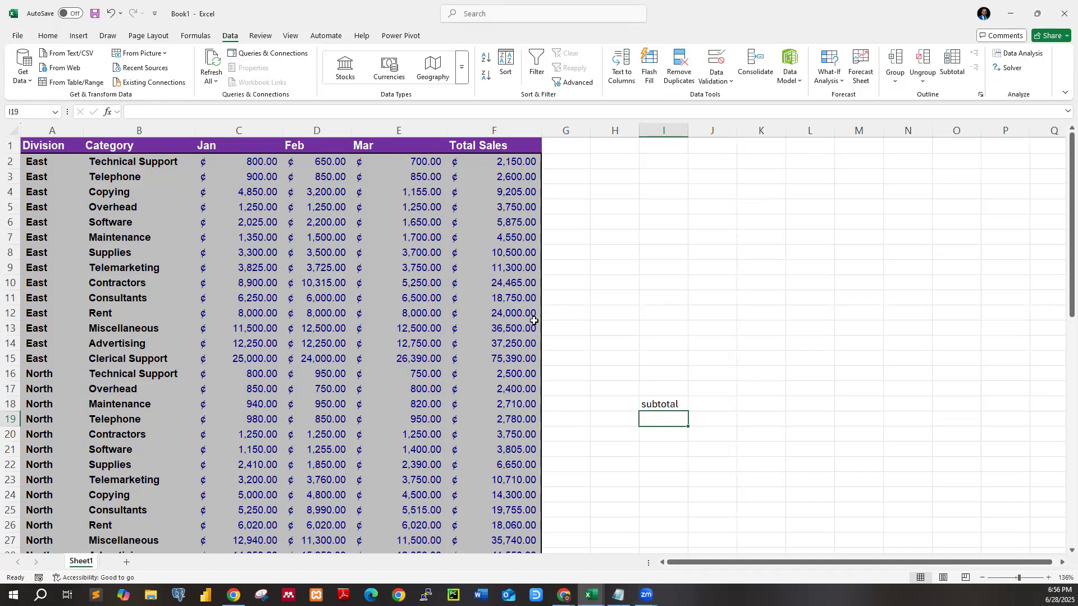
Examine the extent of the sales table and its Division, Category, monthly and Total Sales columns.
{"action": "scroll", "coordinate": [533, 320], "scroll_direction": "down", "scroll_amount": 2}
{"action": "scroll", "coordinate": [534, 320], "scroll_direction": "down", "scroll_amount": 11}
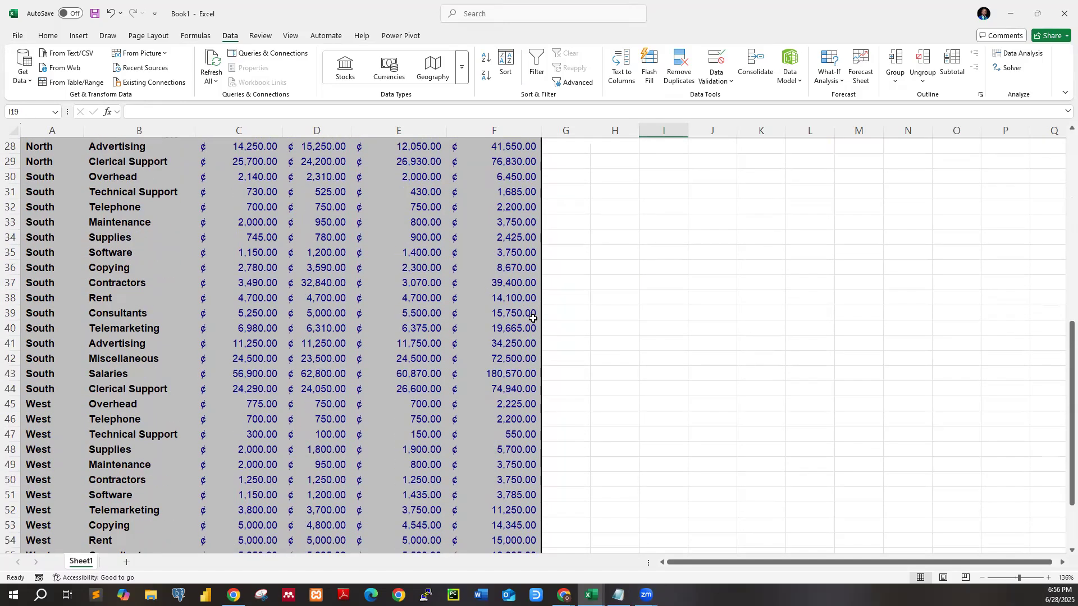
{"action": "scroll", "coordinate": [533, 319], "scroll_direction": "down", "scroll_amount": 1}
{"action": "left_click", "coordinate": [482, 406]}
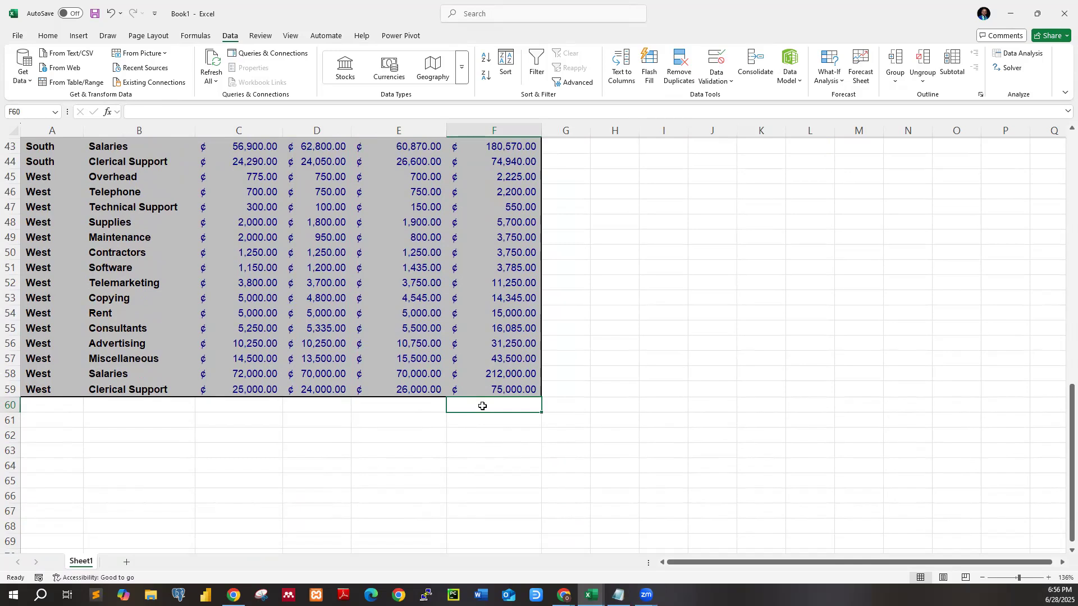
{"action": "left_click", "coordinate": [483, 421]}
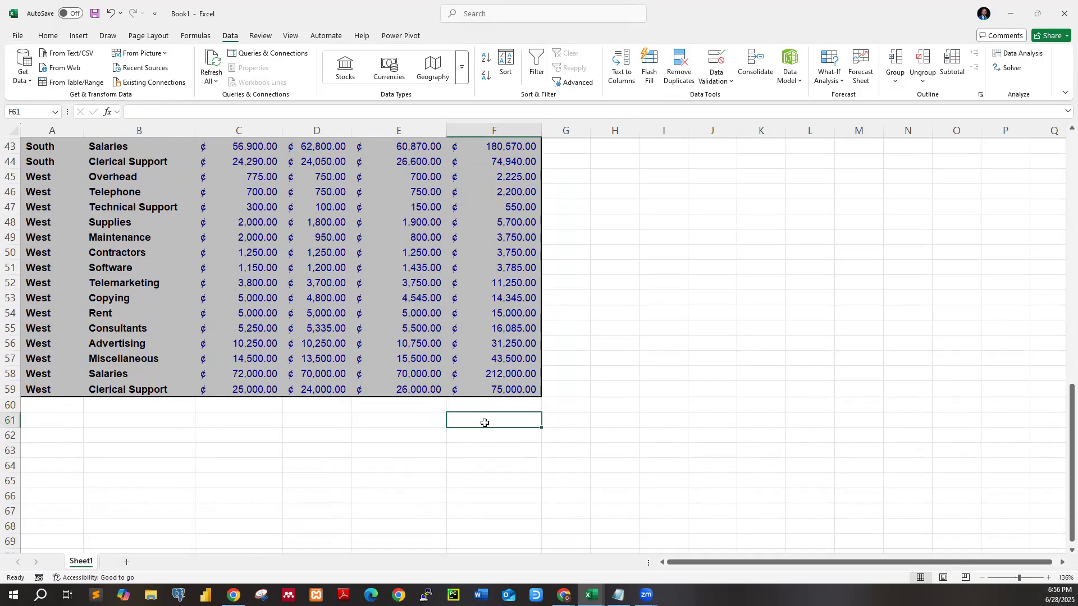
{"action": "scroll", "coordinate": [721, 416], "scroll_direction": "up", "scroll_amount": 13}
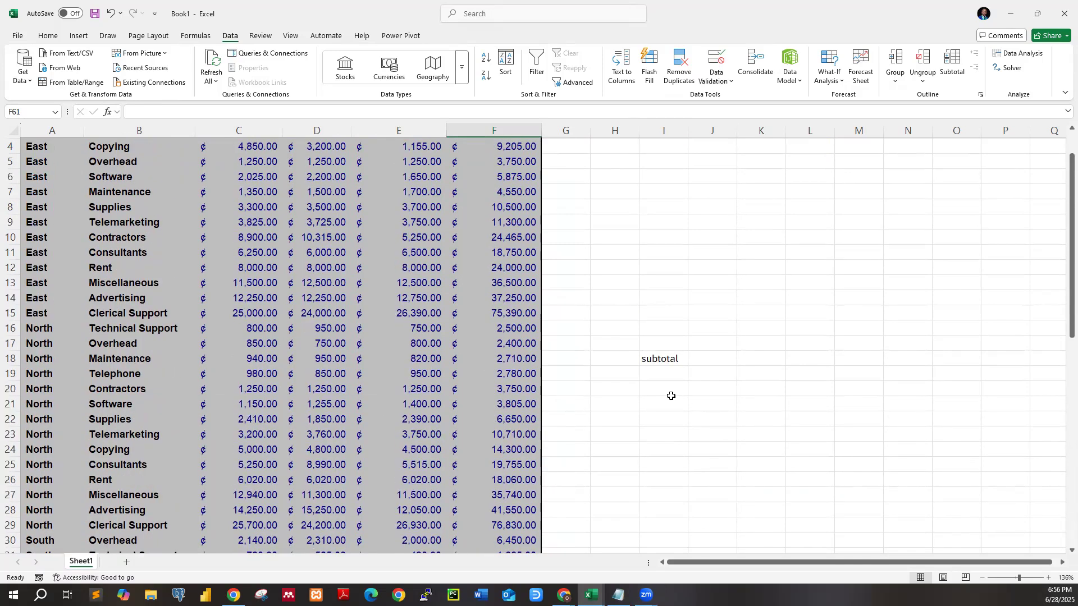
{"action": "scroll", "coordinate": [659, 368], "scroll_direction": "up", "scroll_amount": 1}
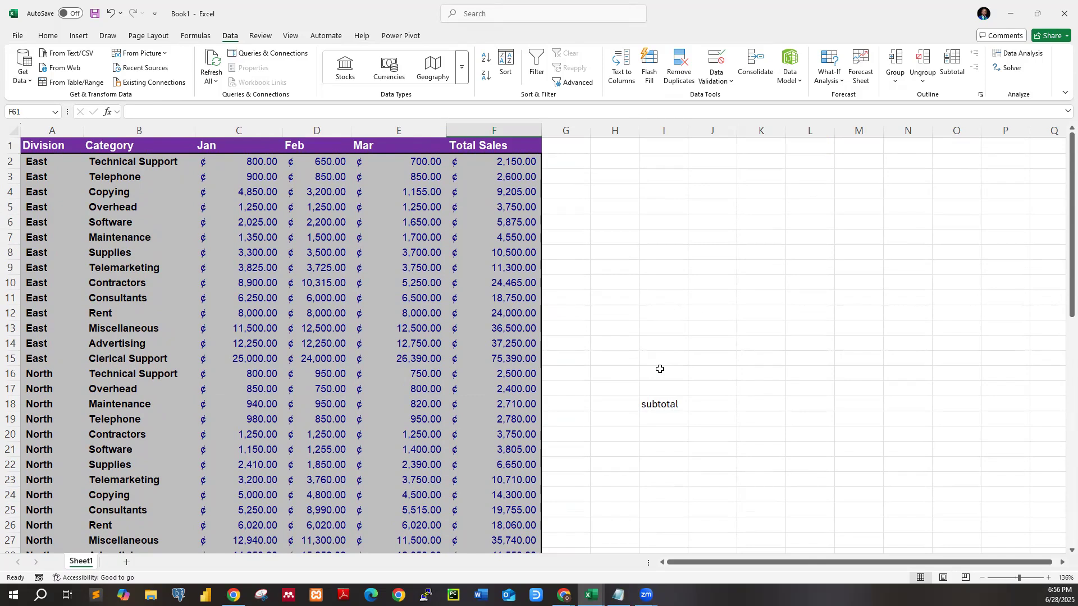
{"action": "left_click_drag", "start_coordinate": [56, 145], "coordinate": [462, 457]}
{"action": "left_click", "coordinate": [465, 461]}
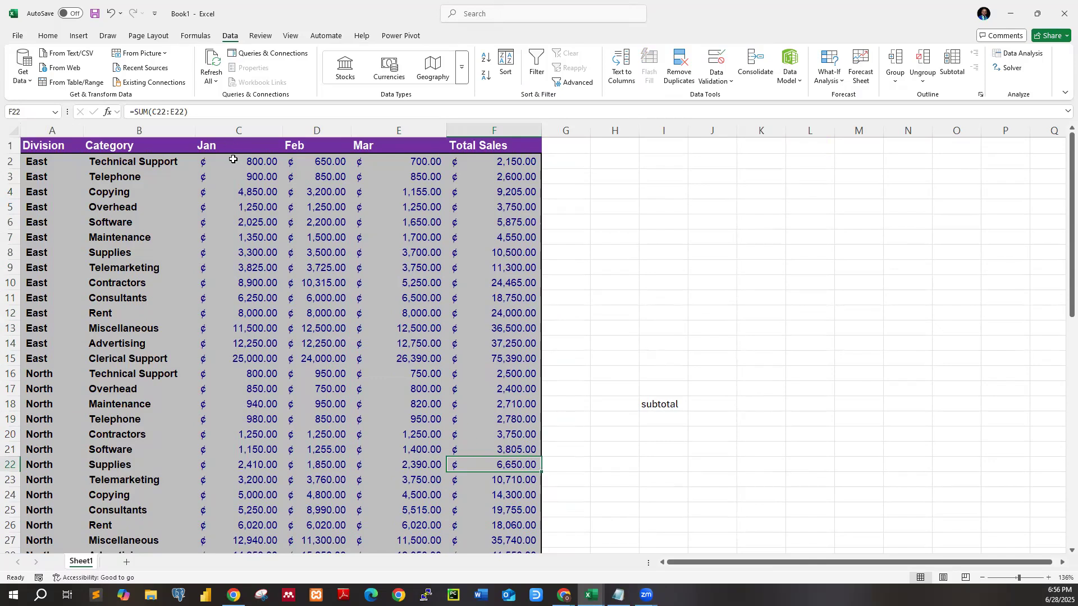
{"action": "left_click_drag", "start_coordinate": [39, 170], "coordinate": [489, 475]}
{"action": "left_click", "coordinate": [486, 422]}
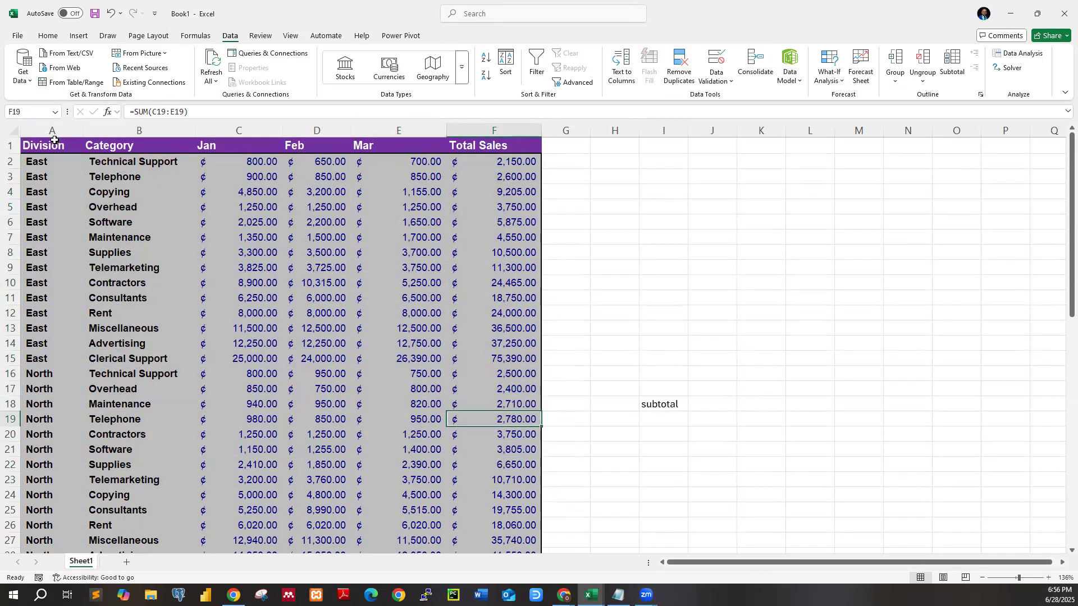
{"action": "left_click", "coordinate": [52, 130]}
{"action": "left_click", "coordinate": [163, 131]}
{"action": "left_click", "coordinate": [216, 133]}
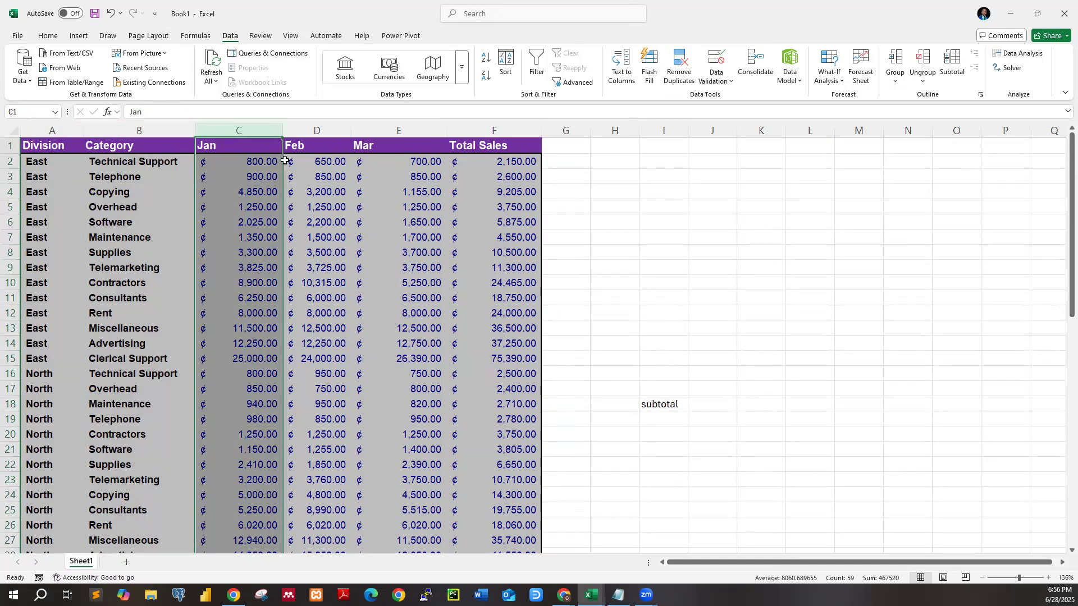
{"action": "left_click", "coordinate": [342, 209]}
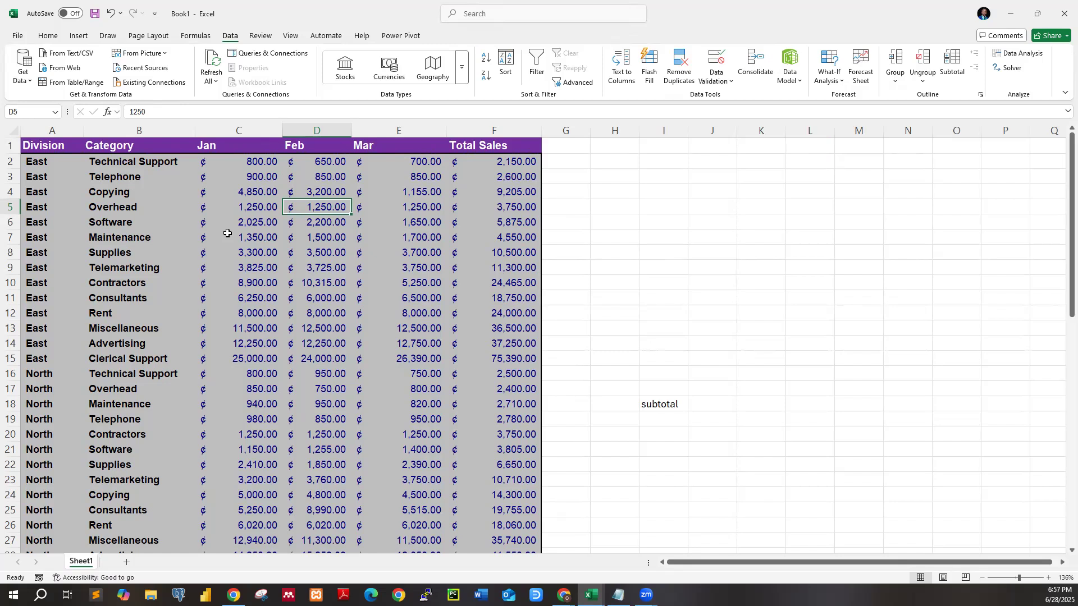
Clear the "subtotal" text from cell I18.
{"action": "left_click", "coordinate": [653, 400]}
{"action": "key", "text": "BackSpace"}
{"action": "left_click", "coordinate": [643, 352]}
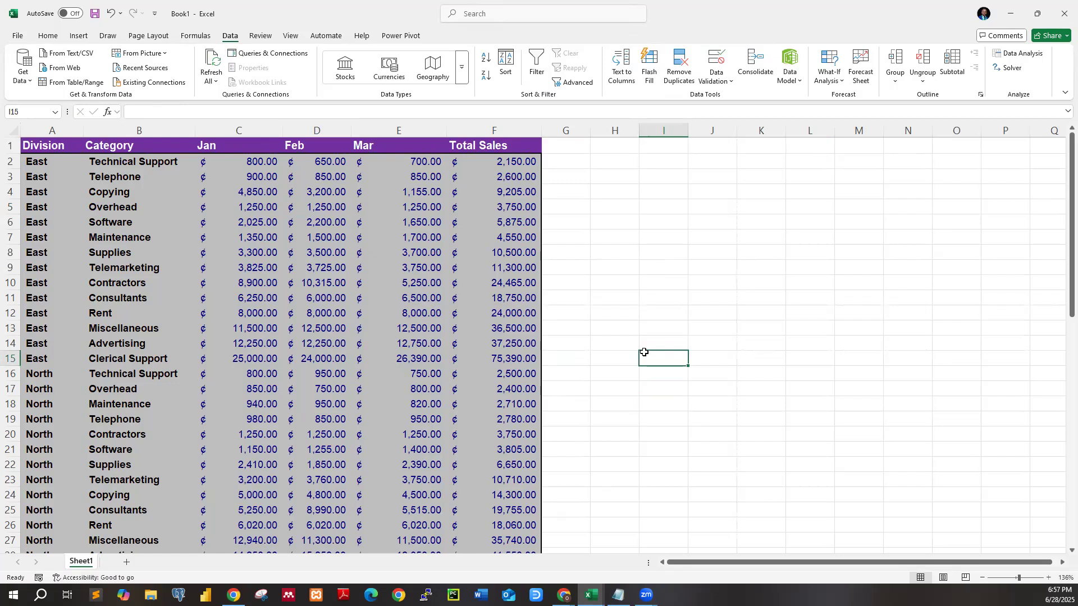
Add filters to the table's header row, from Division in A1 to Total Sales in F1.
{"action": "scroll", "coordinate": [530, 296], "scroll_direction": "down", "scroll_amount": 8}
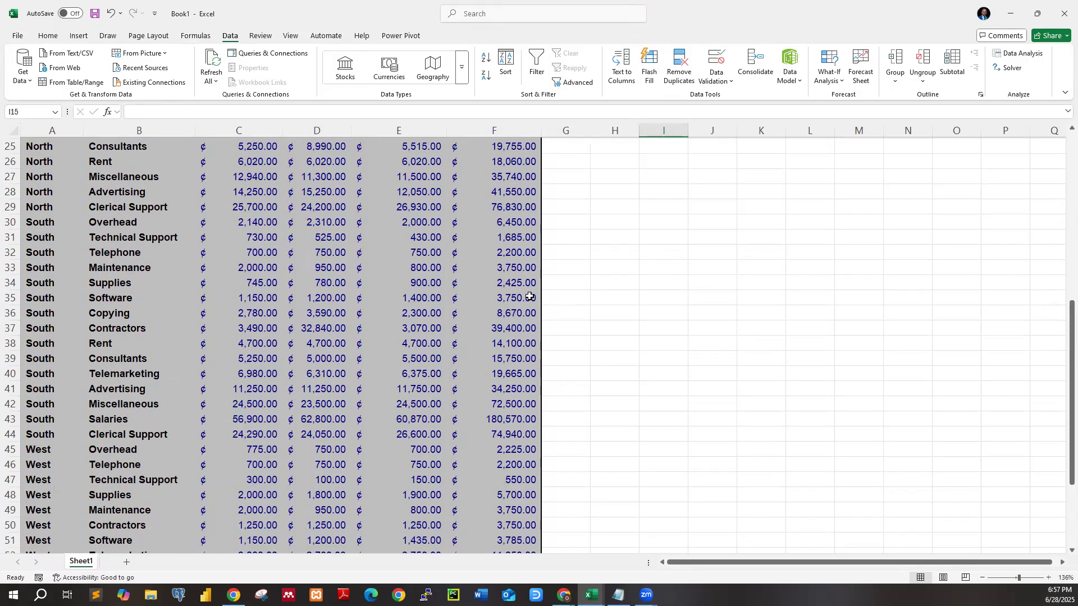
{"action": "scroll", "coordinate": [530, 296], "scroll_direction": "down", "scroll_amount": 5}
{"action": "scroll", "coordinate": [529, 296], "scroll_direction": "up", "scroll_amount": 13}
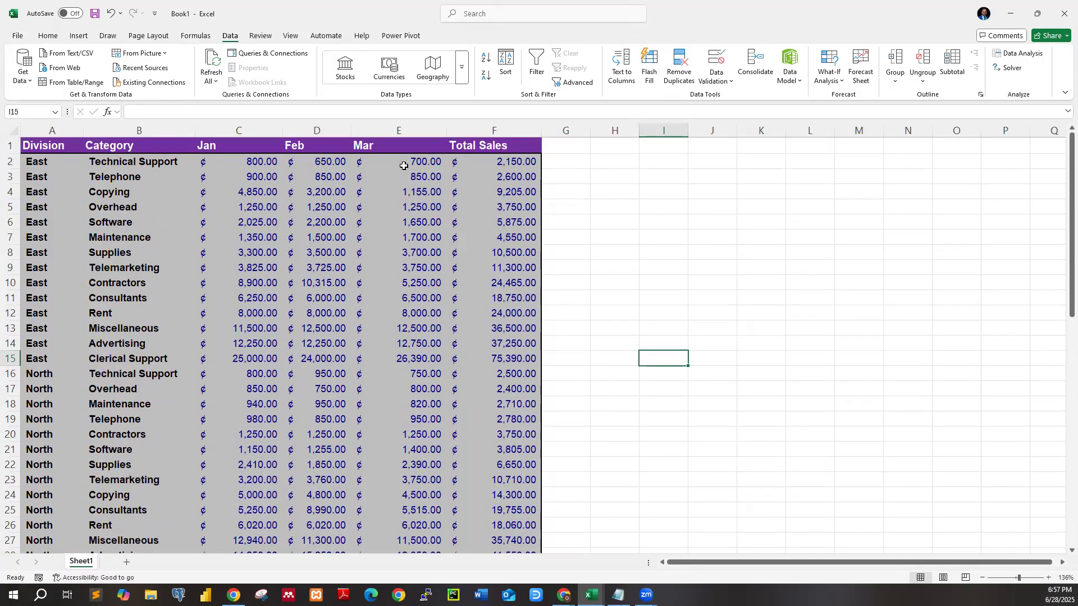
{"action": "left_click_drag", "start_coordinate": [43, 147], "coordinate": [499, 147]}
{"action": "left_click", "coordinate": [536, 62]}
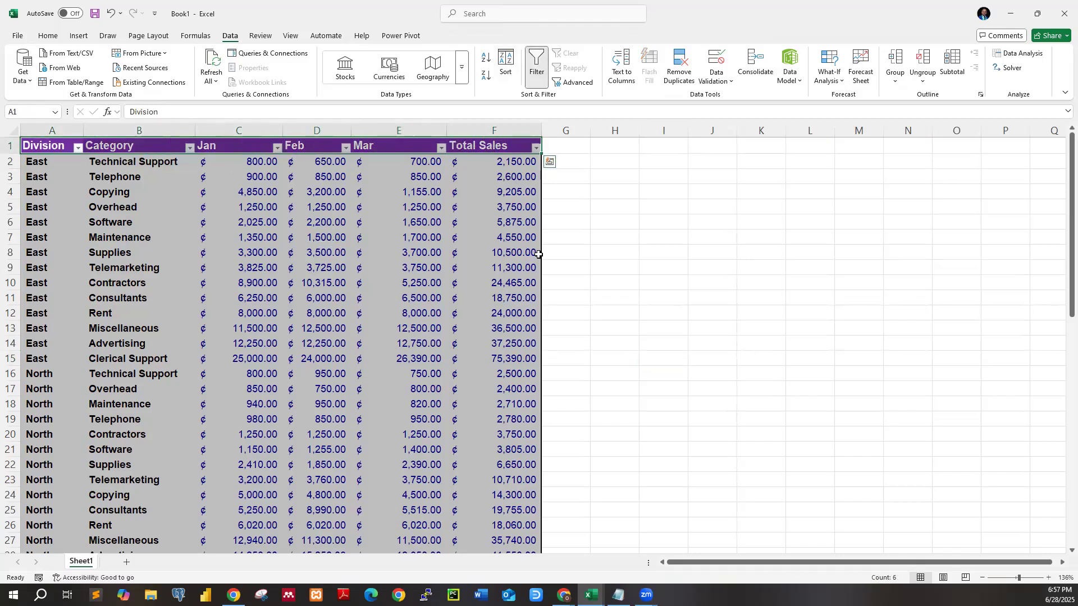
{"action": "left_click", "coordinate": [558, 267]}
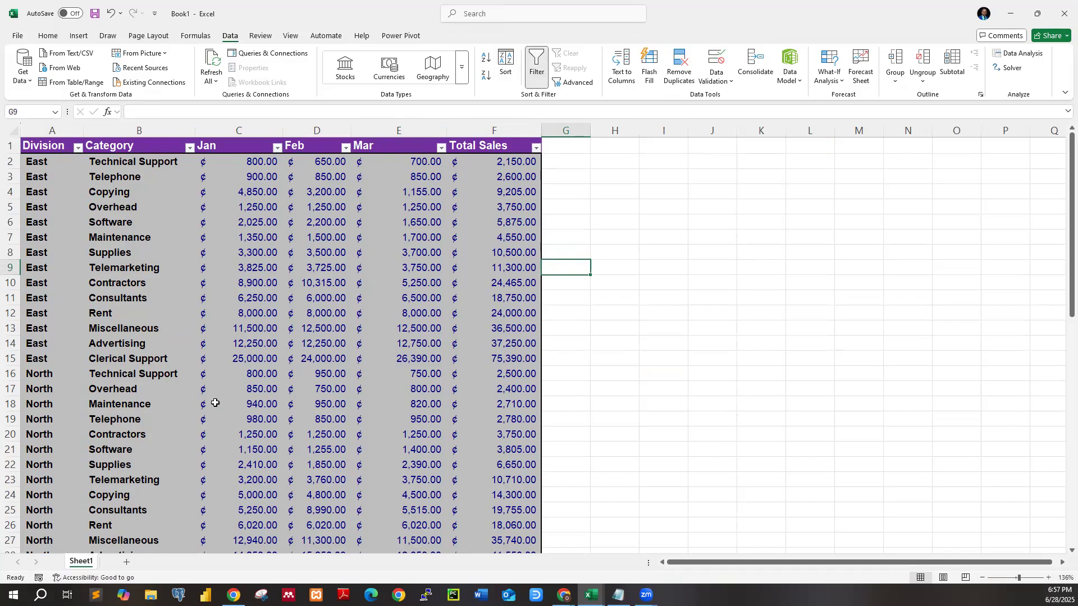
Enter =SUM(F2:F59) in cell F60, directly below the Total Sales column.
{"action": "scroll", "coordinate": [442, 481], "scroll_direction": "down", "scroll_amount": 11}
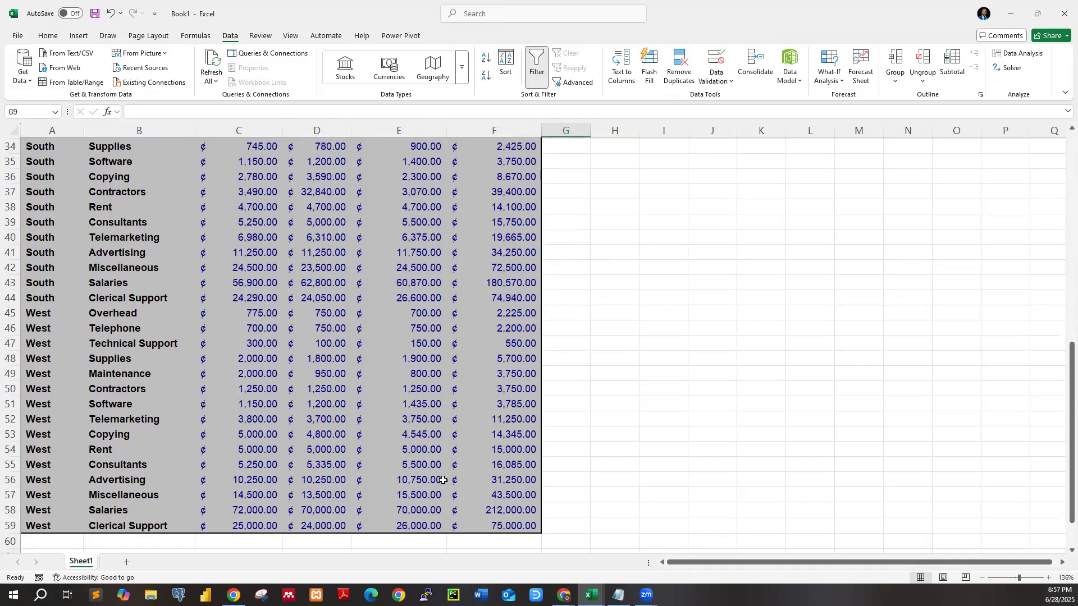
{"action": "scroll", "coordinate": [442, 481], "scroll_direction": "down", "scroll_amount": 4}
{"action": "left_click", "coordinate": [473, 362]}
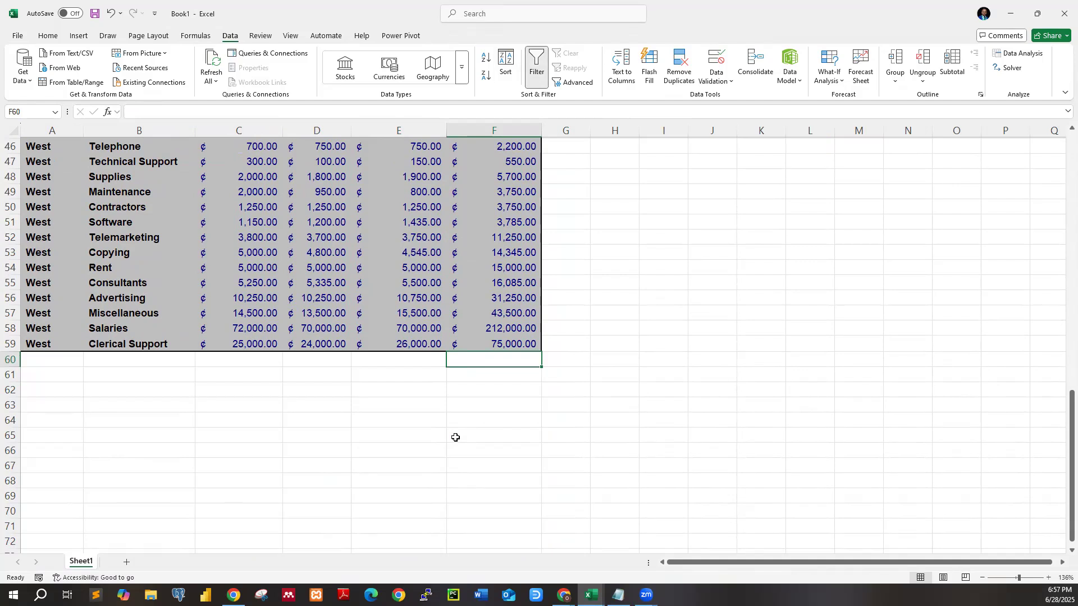
{"action": "type", "text": "=sum"}
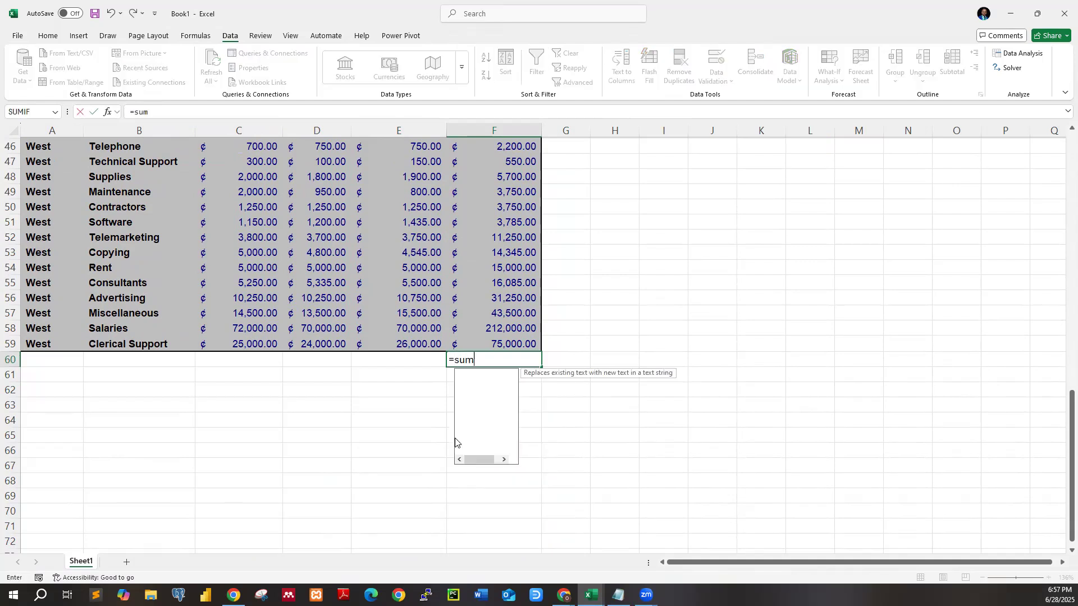
{"action": "type", "text": "("}
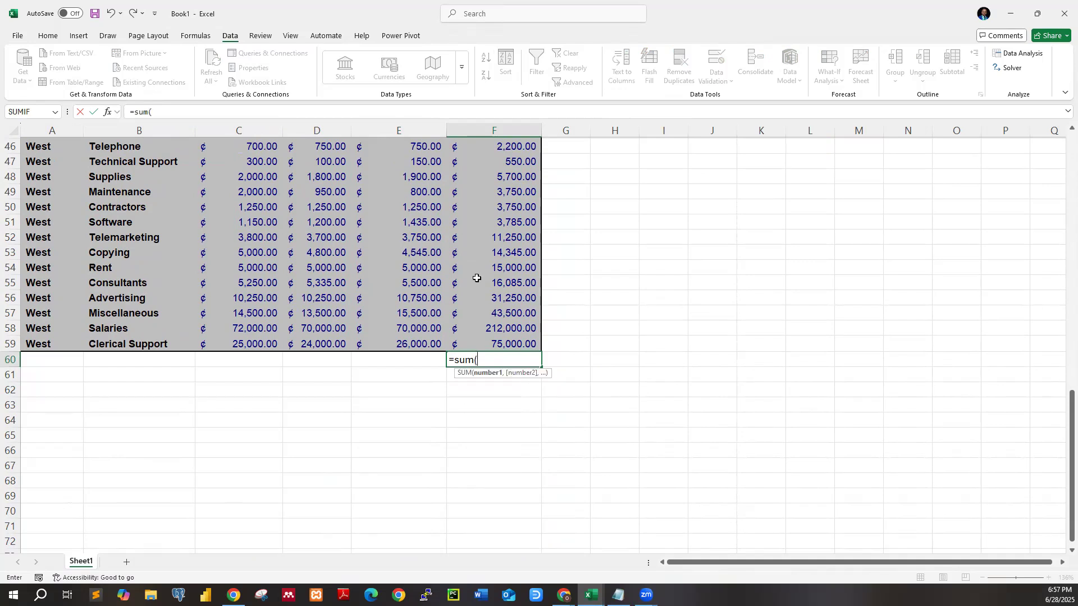
{"action": "scroll", "coordinate": [457, 279], "scroll_direction": "up", "scroll_amount": 8}
{"action": "scroll", "coordinate": [459, 280], "scroll_direction": "up", "scroll_amount": 7}
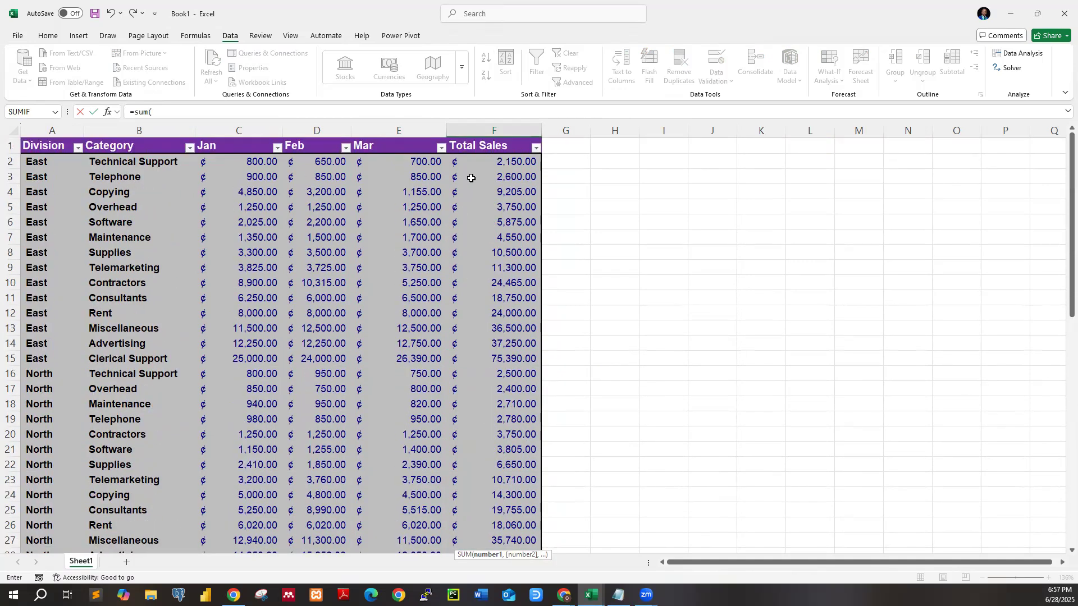
{"action": "left_click", "coordinate": [476, 159]}
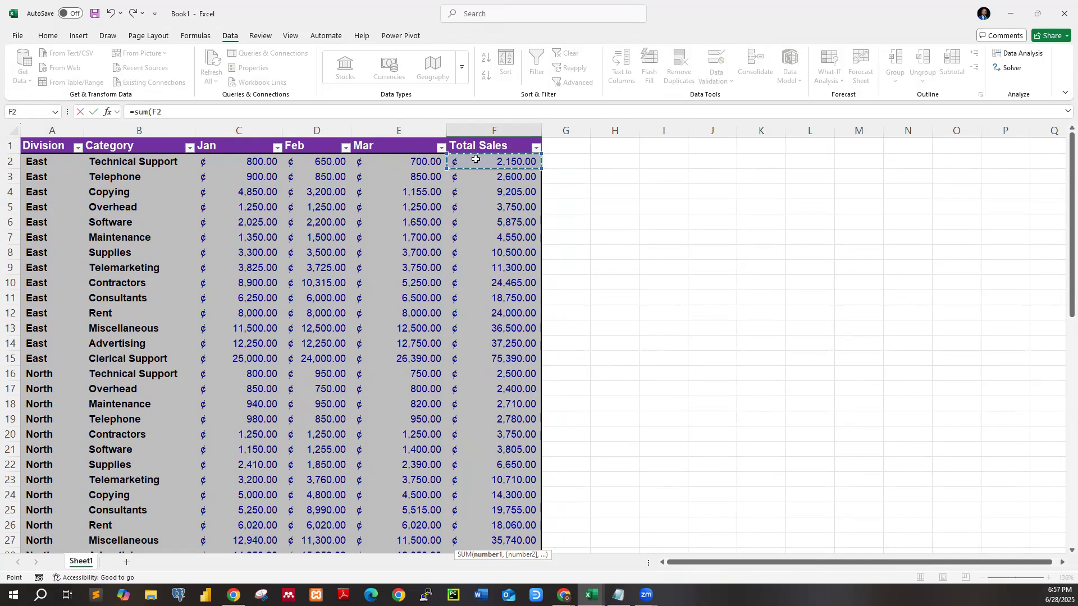
{"action": "key", "text": "ctrl+shift+Down"}
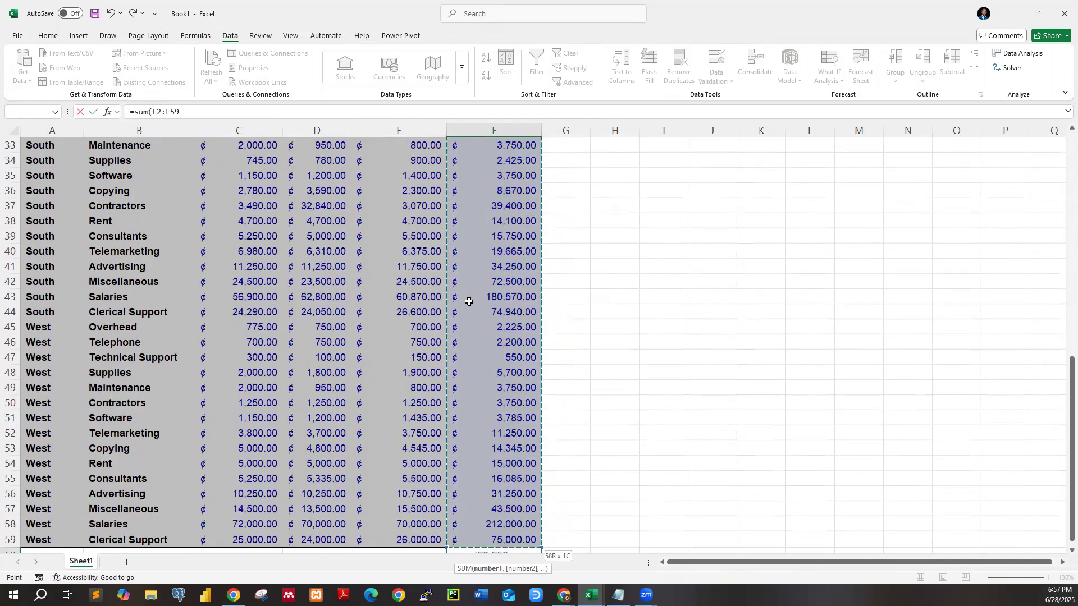
{"action": "scroll", "coordinate": [468, 303], "scroll_direction": "down", "scroll_amount": 6}
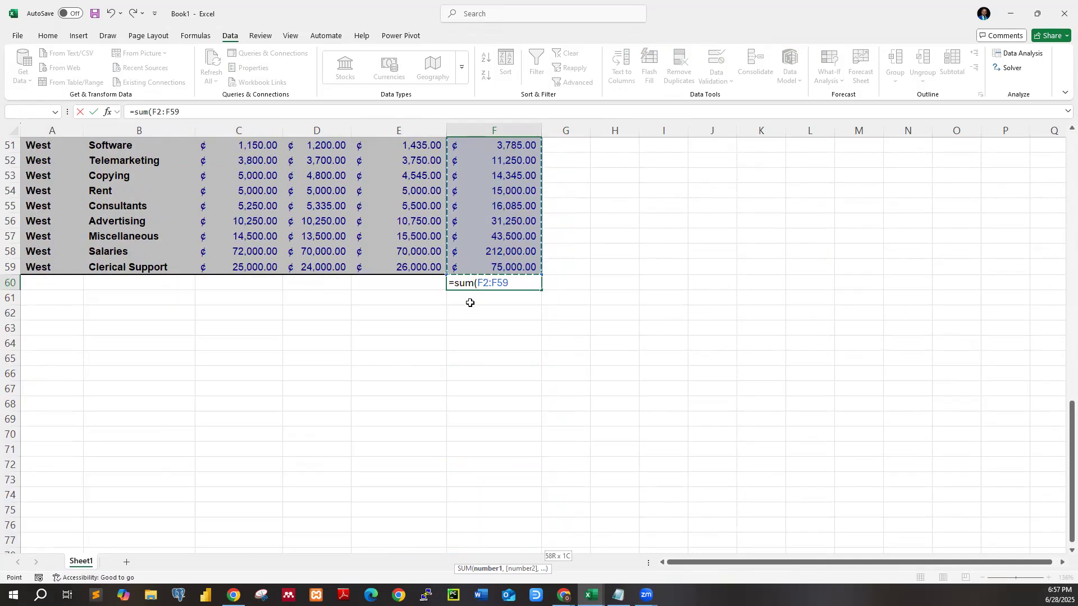
{"action": "type", "text": ")"}
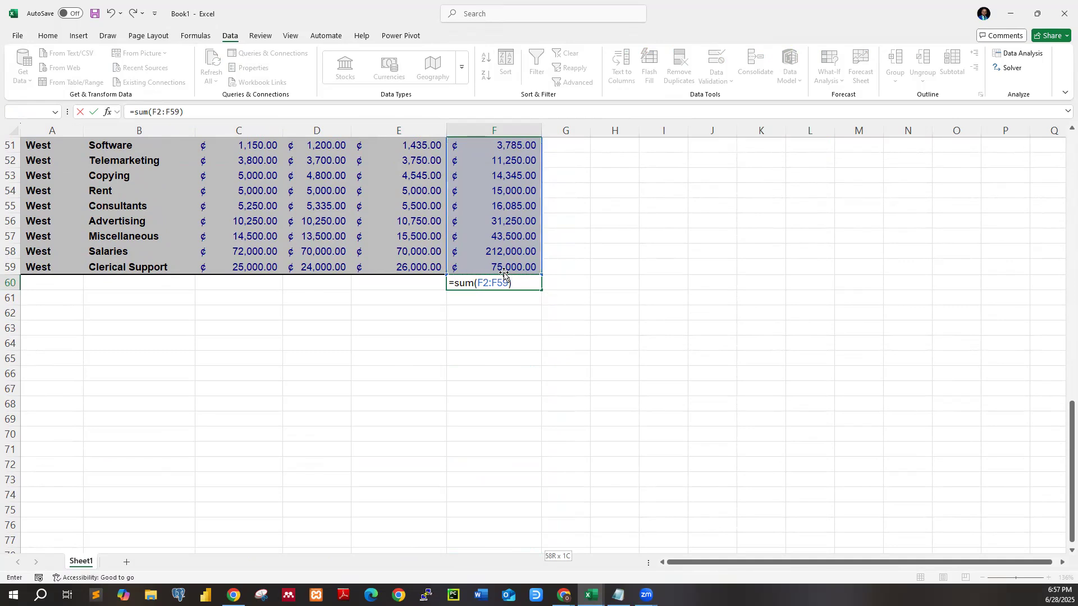
{"action": "key", "text": "Return"}
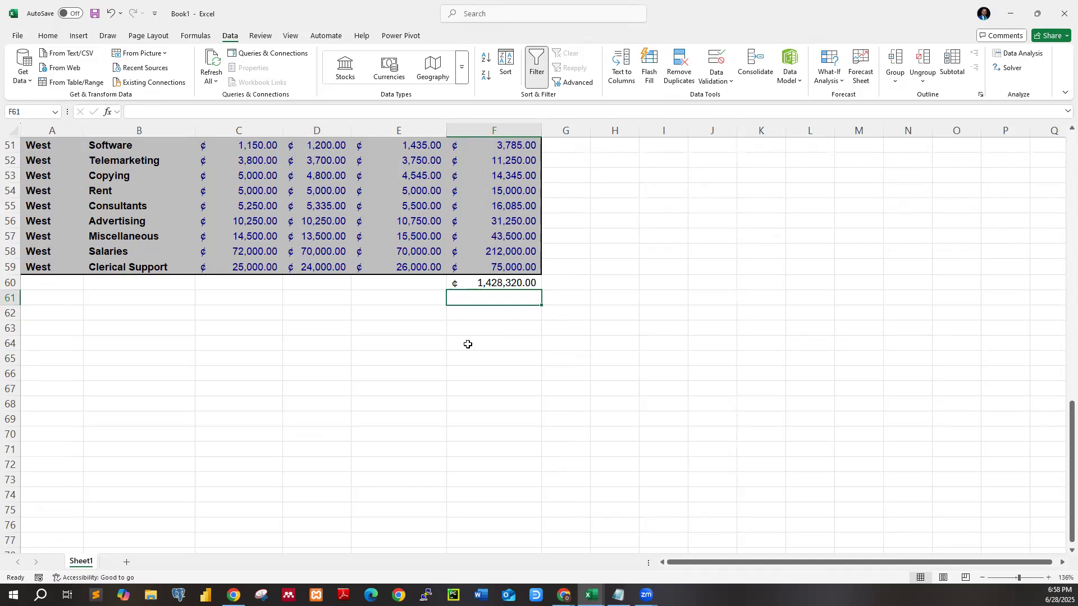
Delete the SUM formula from cell F60 below the Total Sales column.
{"action": "scroll", "coordinate": [469, 344], "scroll_direction": "up", "scroll_amount": 2}
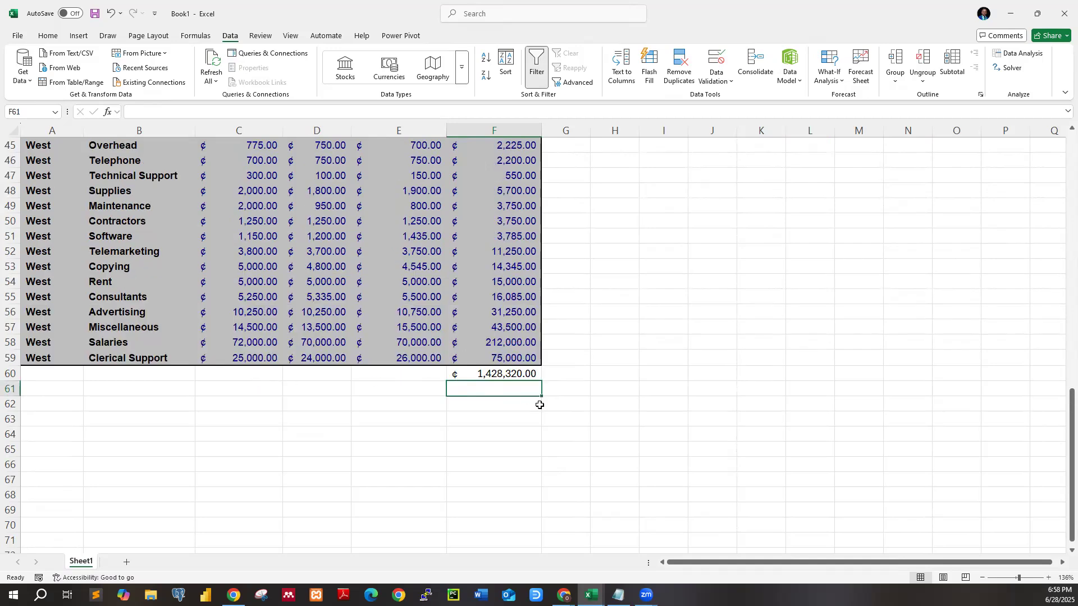
{"action": "left_click", "coordinate": [510, 375]}
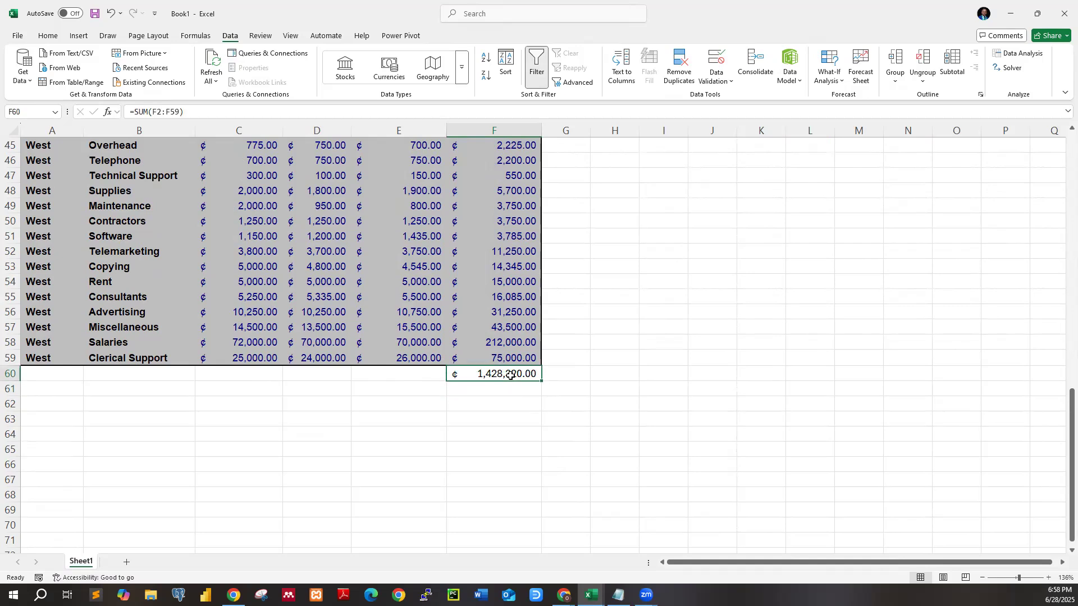
{"action": "key", "text": "Delete"}
{"action": "left_click", "coordinate": [527, 465]}
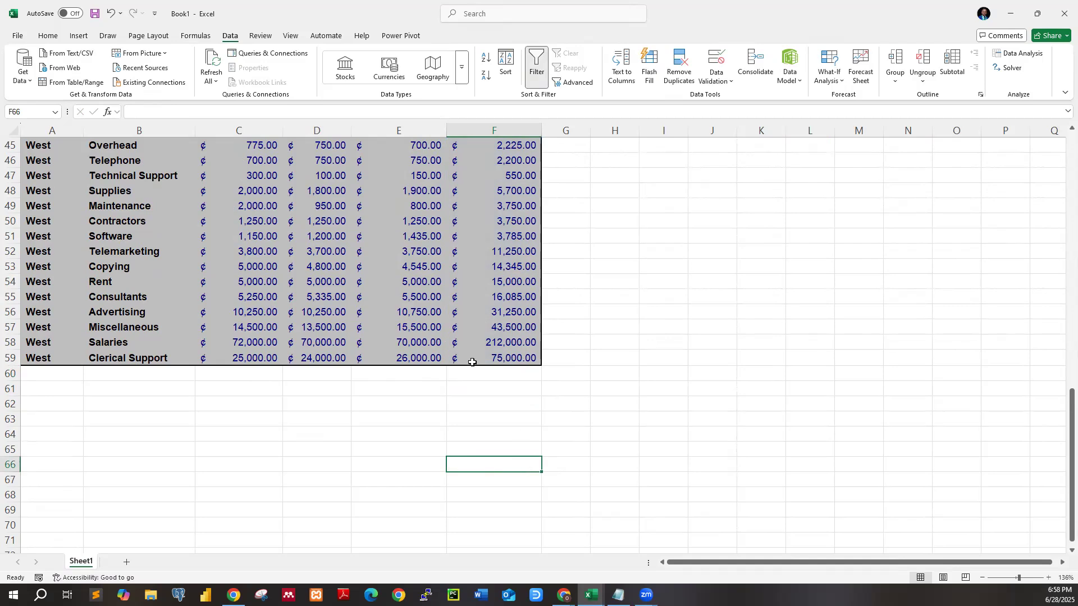
Insert a blank row above the table's header row at the start of the sheet.
{"action": "scroll", "coordinate": [478, 324], "scroll_direction": "up", "scroll_amount": 8}
{"action": "scroll", "coordinate": [477, 325], "scroll_direction": "up", "scroll_amount": 7}
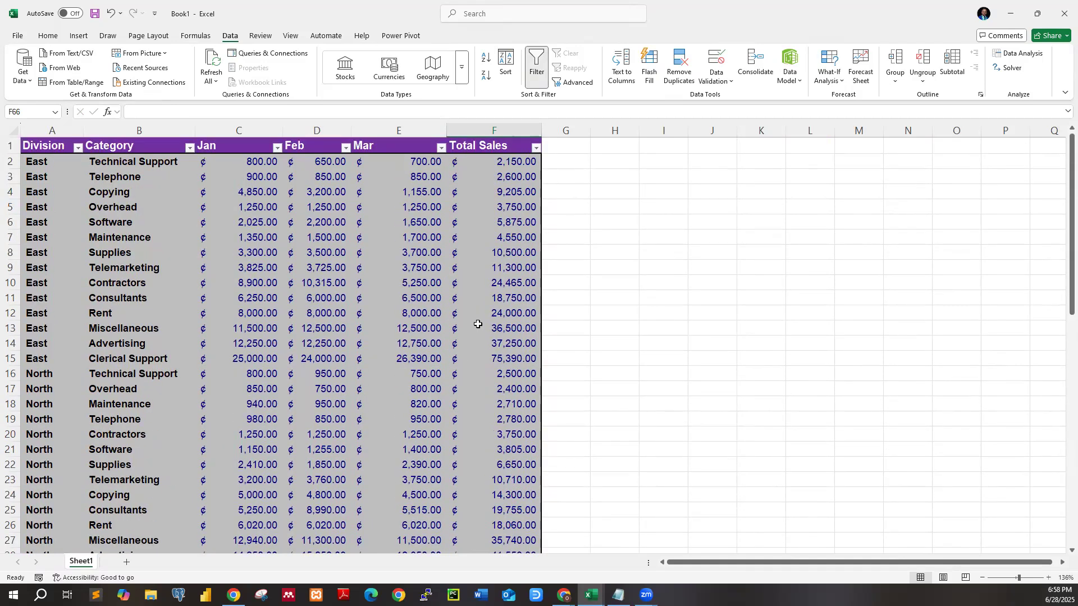
{"action": "left_click", "coordinate": [9, 146]}
{"action": "right_click", "coordinate": [10, 146]}
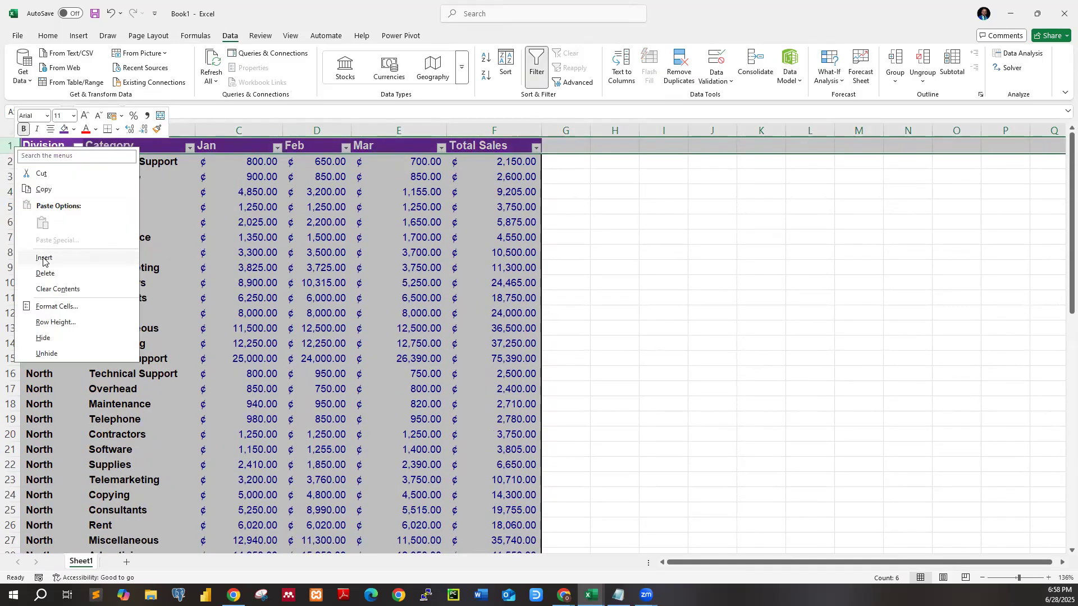
{"action": "left_click", "coordinate": [43, 257]}
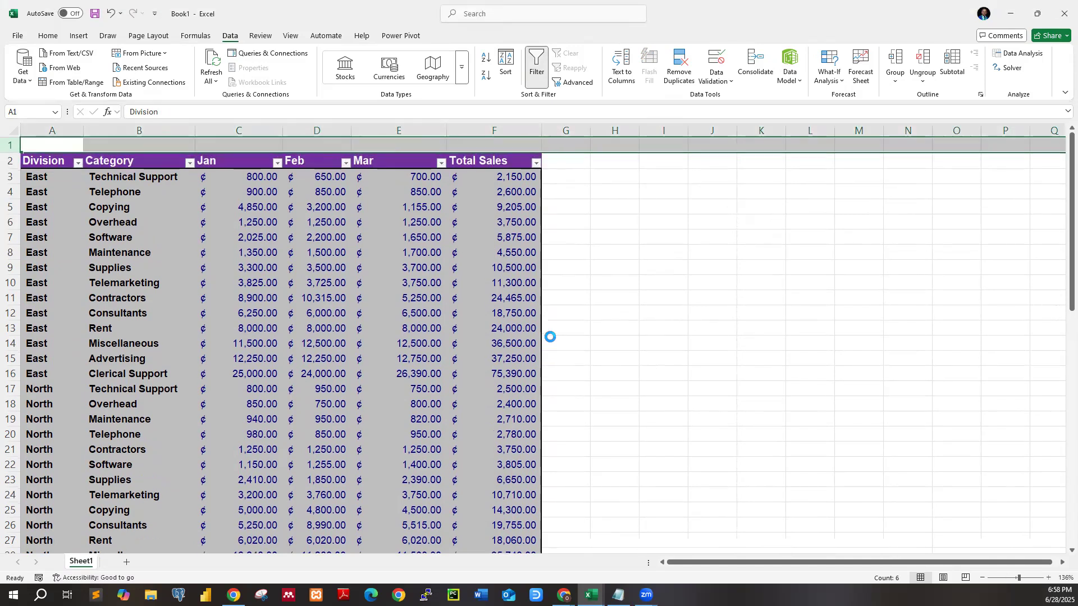
{"action": "left_click", "coordinate": [667, 327]}
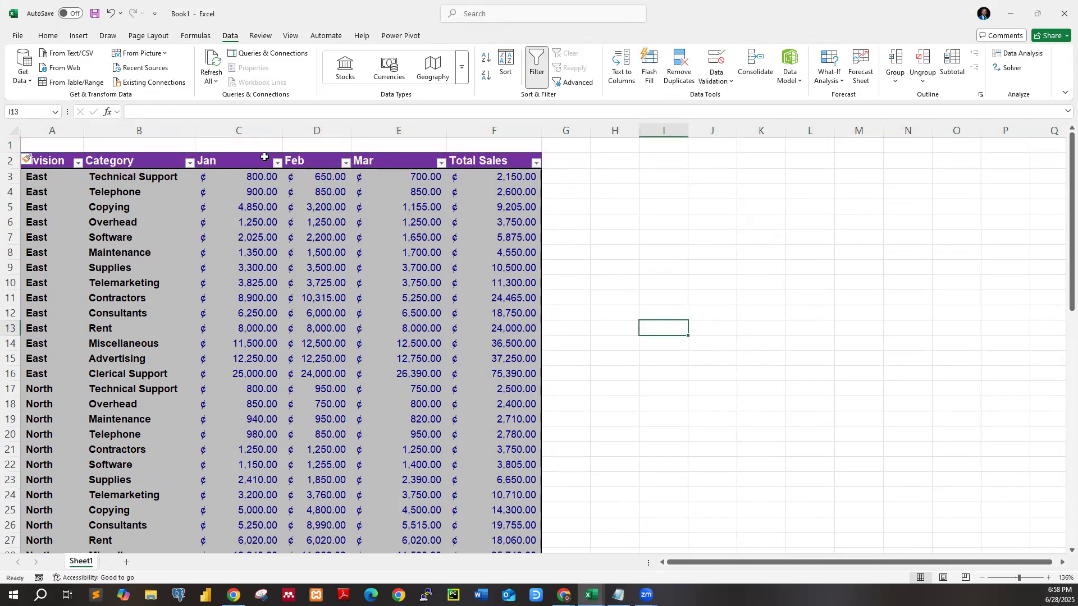
Insert a second blank row at the start of the sheet, above the existing blank row.
{"action": "right_click", "coordinate": [15, 147]}
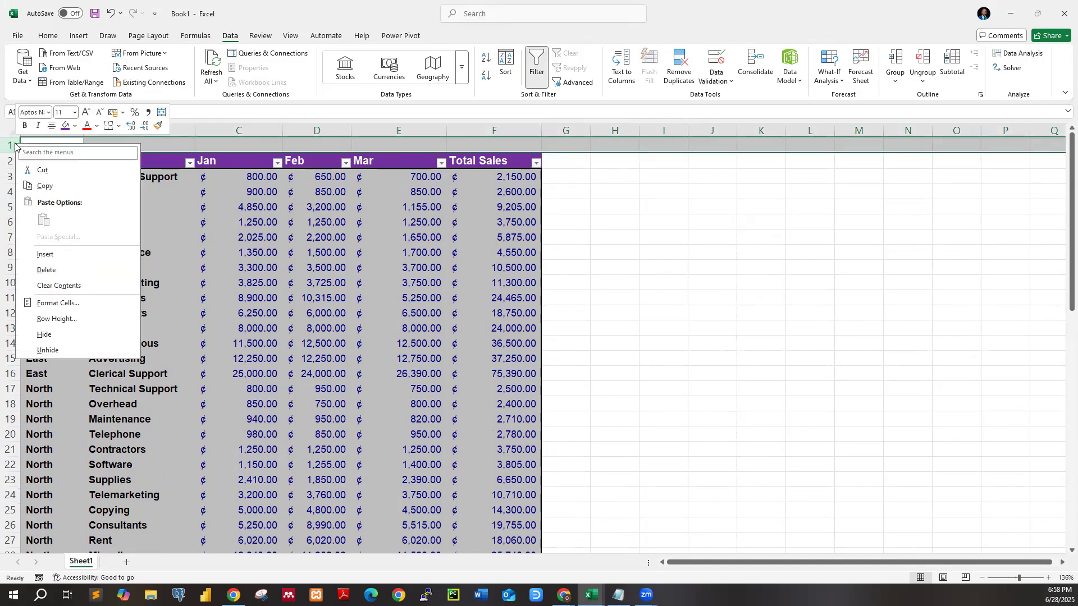
{"action": "left_click", "coordinate": [45, 254]}
{"action": "left_click", "coordinate": [672, 341]}
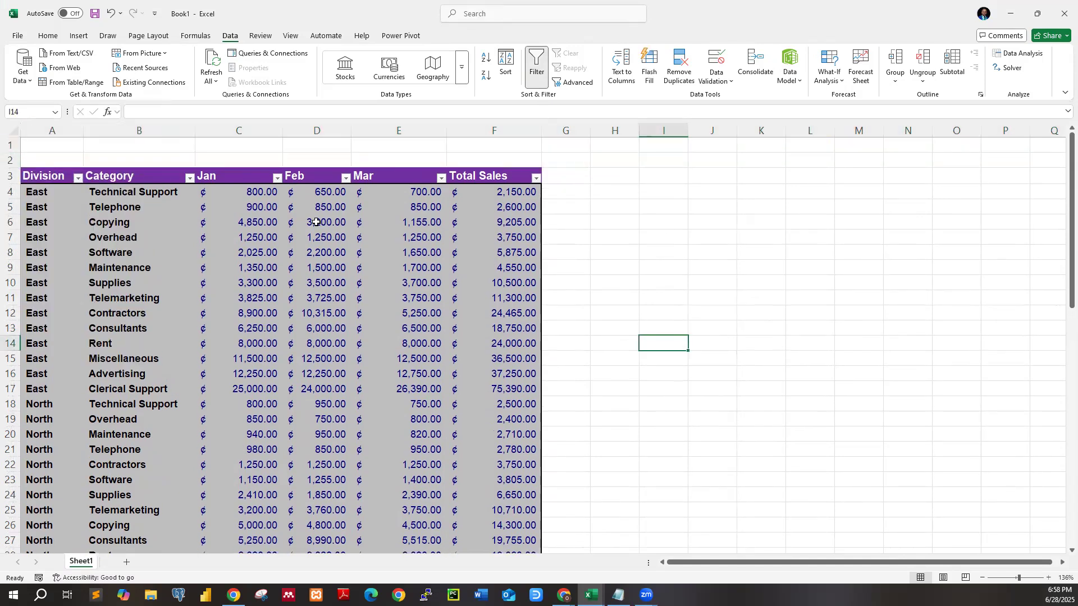
Label cell E1 as Sum of Total Sales.
{"action": "left_click", "coordinate": [372, 142]}
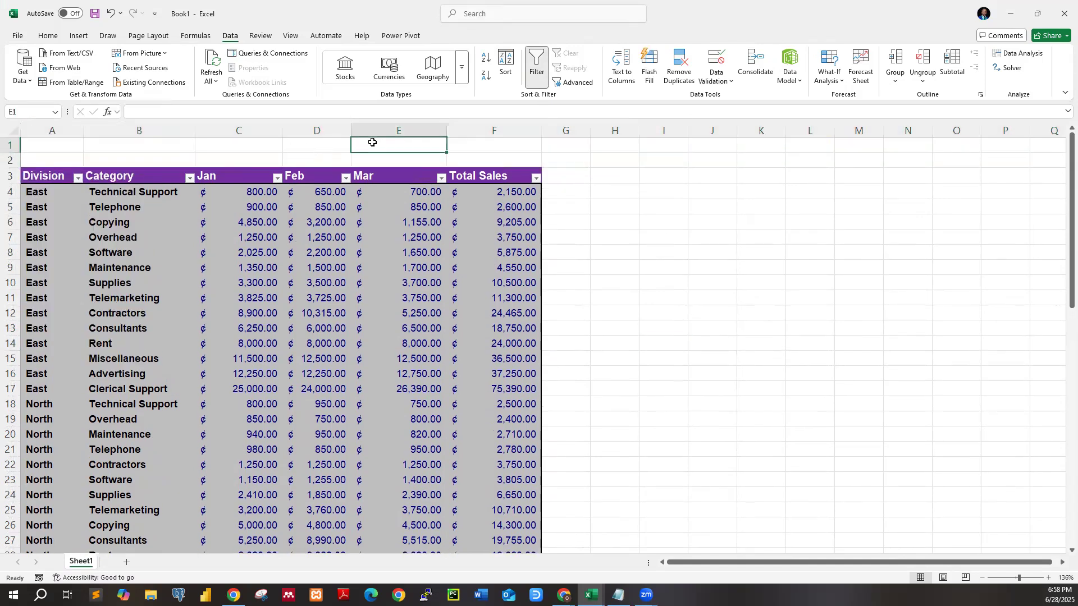
{"action": "type", "text": "Total"}
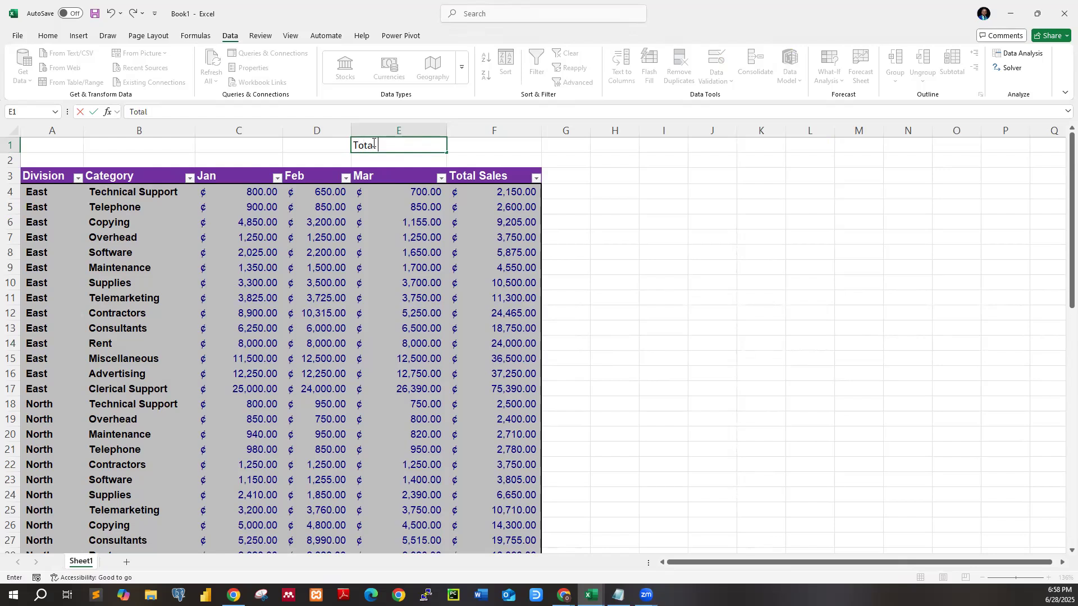
{"action": "type", "text": " Sale"}
{"action": "key", "text": "Tab"}
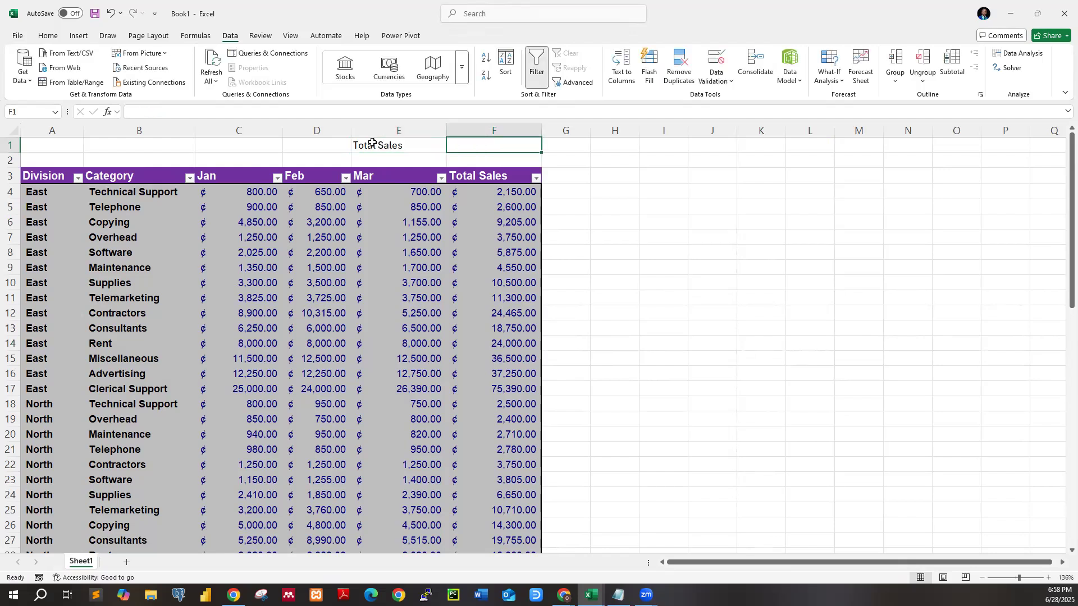
{"action": "left_click", "coordinate": [427, 147]}
{"action": "double_click", "coordinate": [362, 145]}
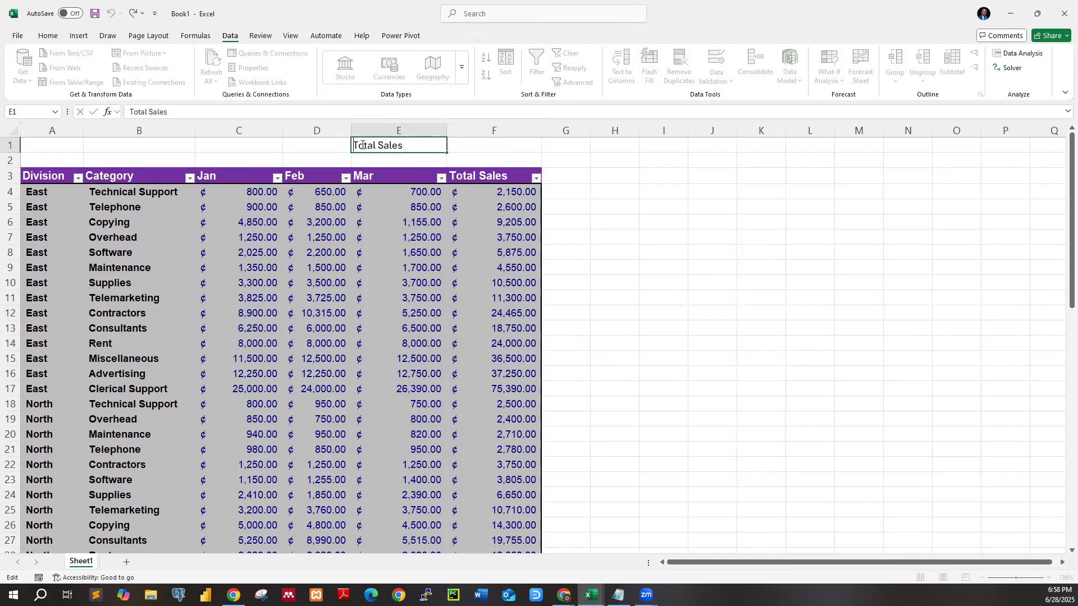
{"action": "type", "text": "Sum of"}
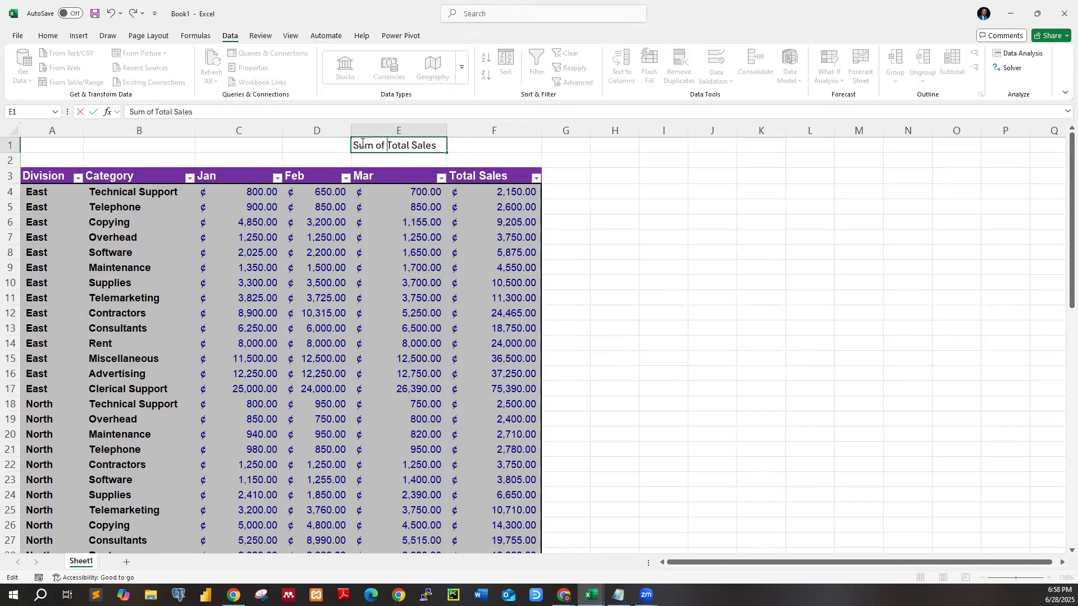
Label cell F1 as SubTotal, next to the Sum of Total Sales label.
{"action": "left_click", "coordinate": [508, 148]}
{"action": "type", "text": "S"}
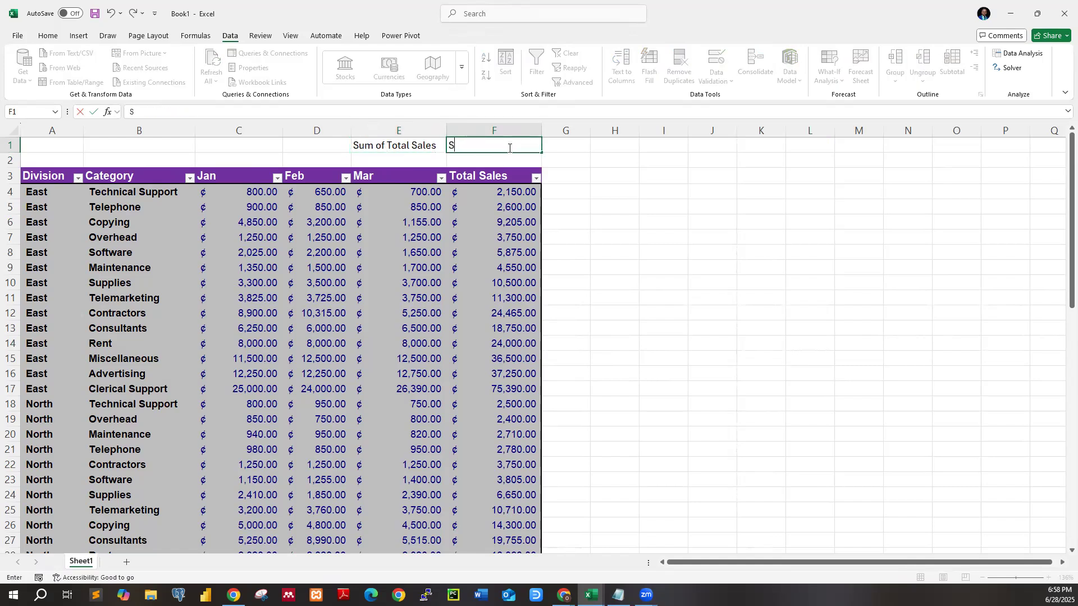
{"action": "type", "text": "ubTotal"}
{"action": "left_click", "coordinate": [624, 251]}
{"action": "left_click", "coordinate": [11, 161]}
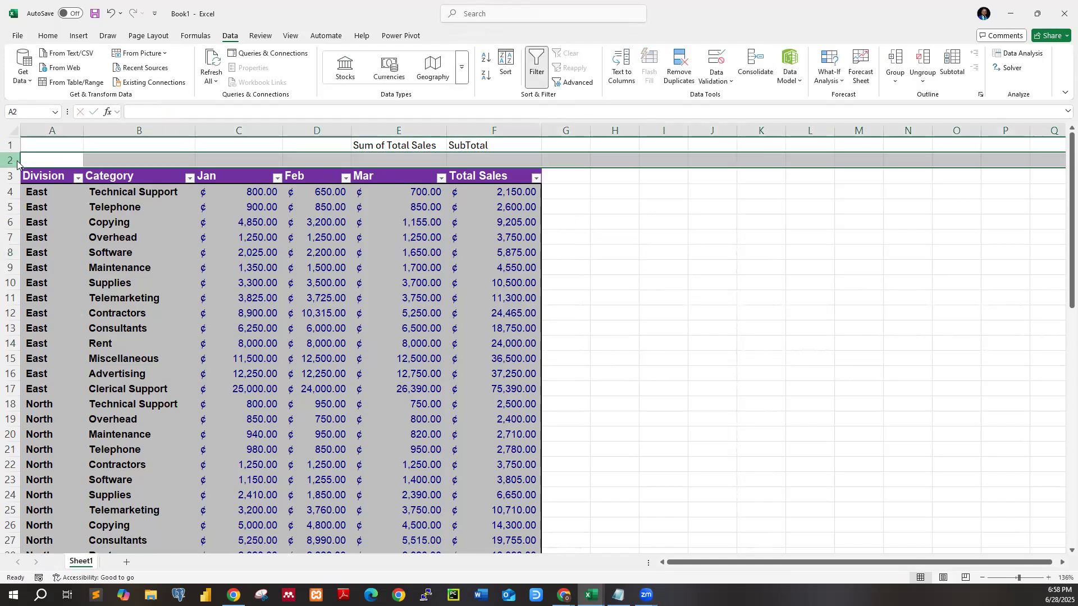
{"action": "right_click", "coordinate": [17, 161]}
{"action": "left_click", "coordinate": [667, 304]}
{"action": "left_click", "coordinate": [680, 288]}
Enter =SUM(F4:F61) in cell E2, below the Sum of Total Sales label.
{"action": "left_click", "coordinate": [414, 164]}
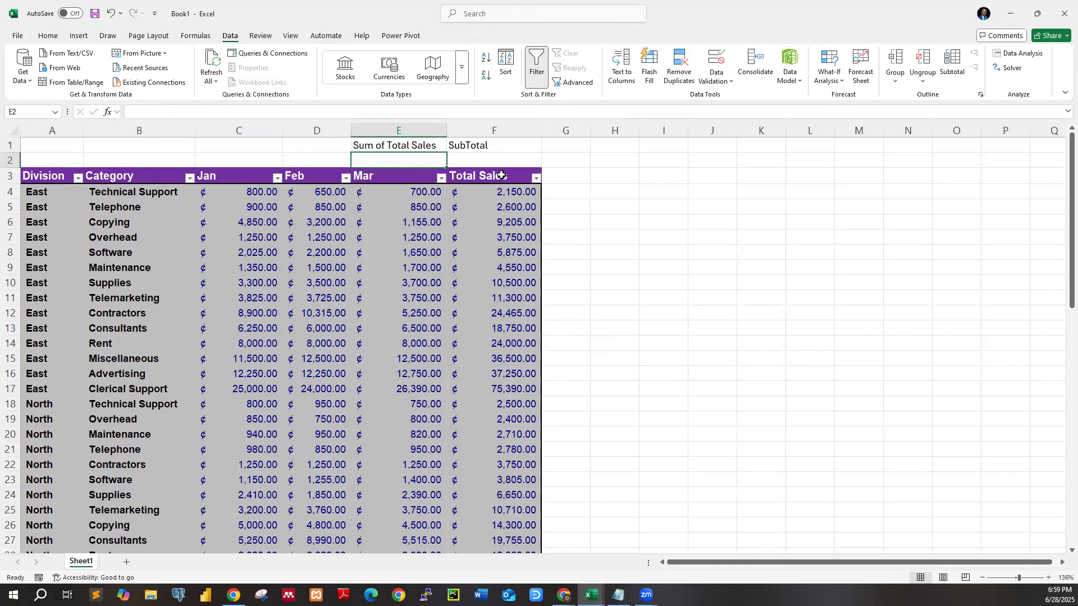
{"action": "double_click", "coordinate": [403, 160]}
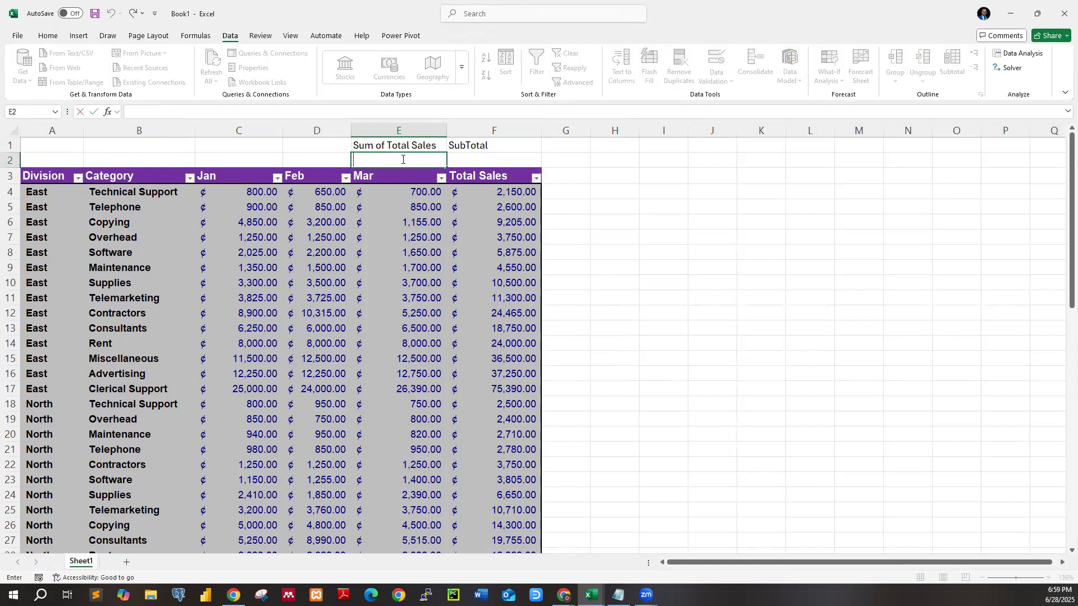
{"action": "type", "text": "=sum"}
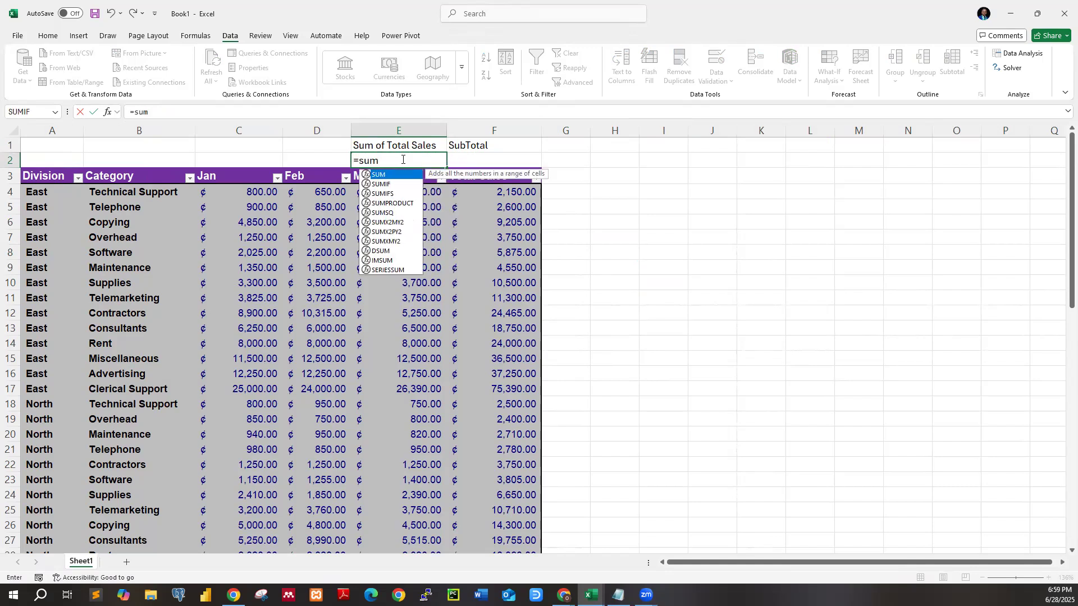
{"action": "type", "text": "("}
{"action": "left_click", "coordinate": [500, 192]}
{"action": "left_click_drag", "start_coordinate": [500, 192], "coordinate": [507, 257]}
{"action": "scroll", "coordinate": [465, 225], "scroll_direction": "up", "scroll_amount": 6}
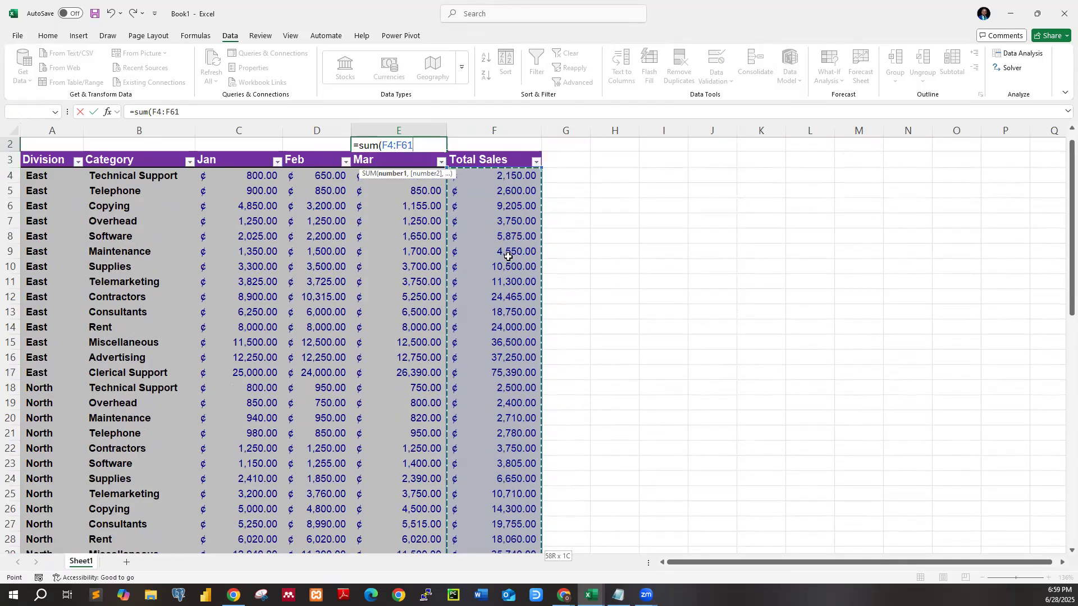
{"action": "left_click", "coordinate": [426, 161]}
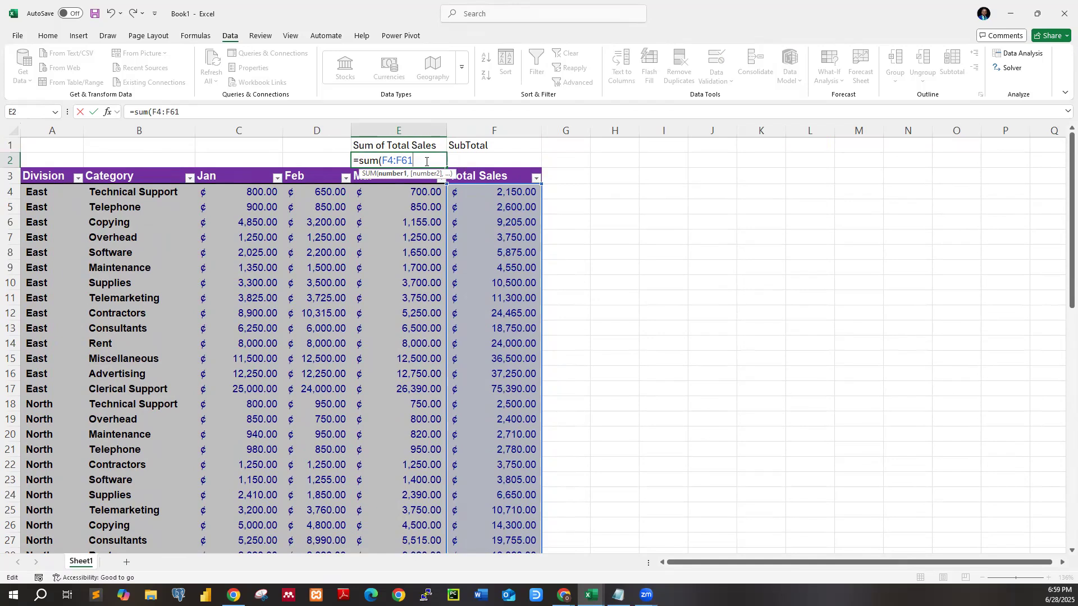
{"action": "type", "text": ")"}
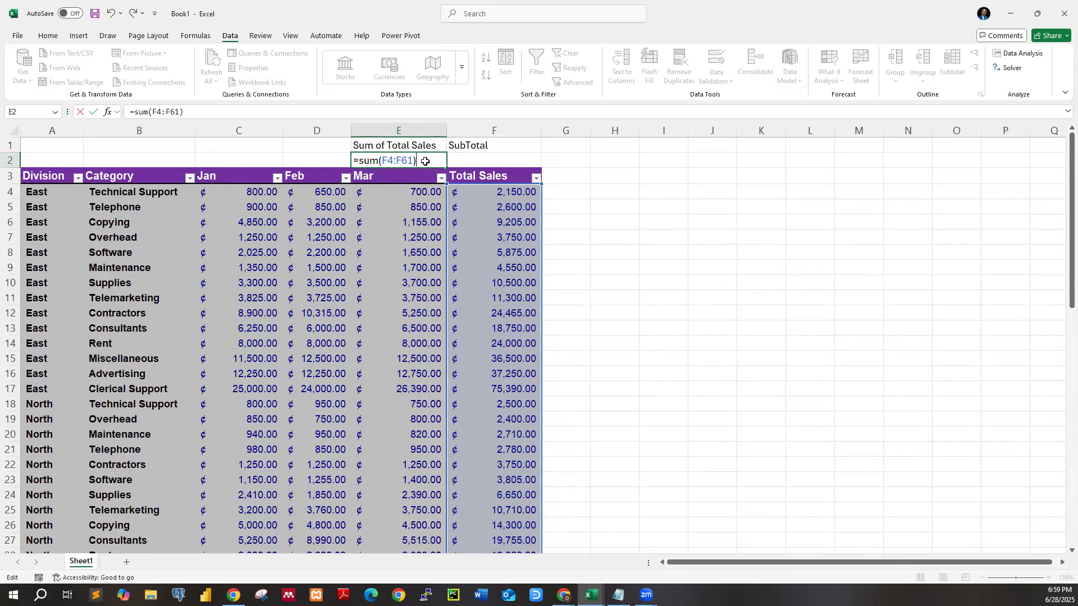
{"action": "key", "text": "Return"}
Make the sum in cell E2 bold.
{"action": "key", "text": "Up"}
{"action": "left_click", "coordinate": [48, 36]}
{"action": "left_click", "coordinate": [115, 78]}
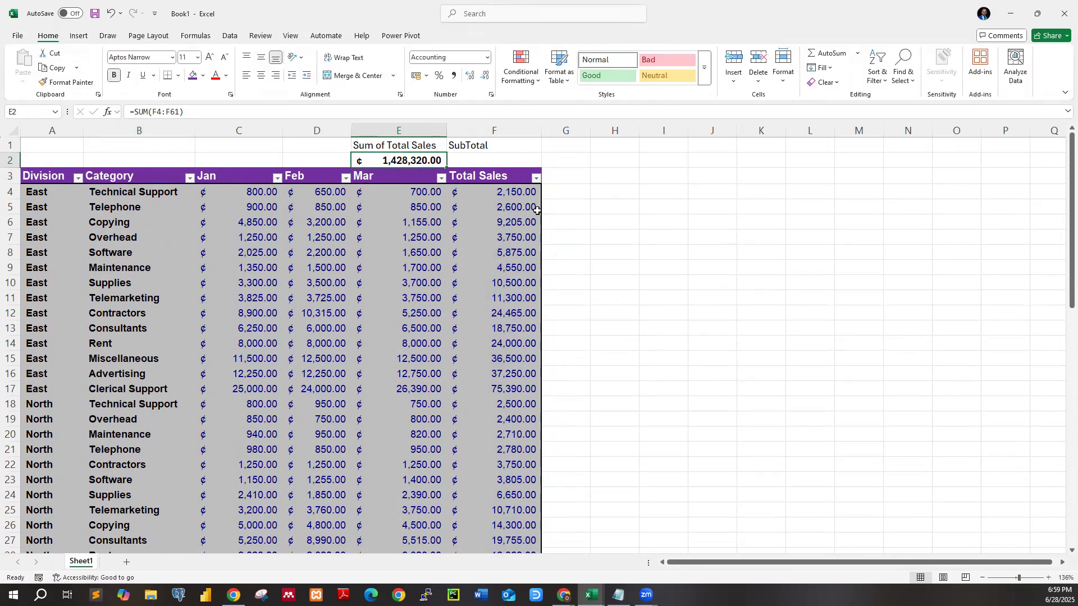
Start a SUBTOTAL formula in cell F2, below the SubTotal label, and open its function arguments.
{"action": "left_click", "coordinate": [518, 163]}
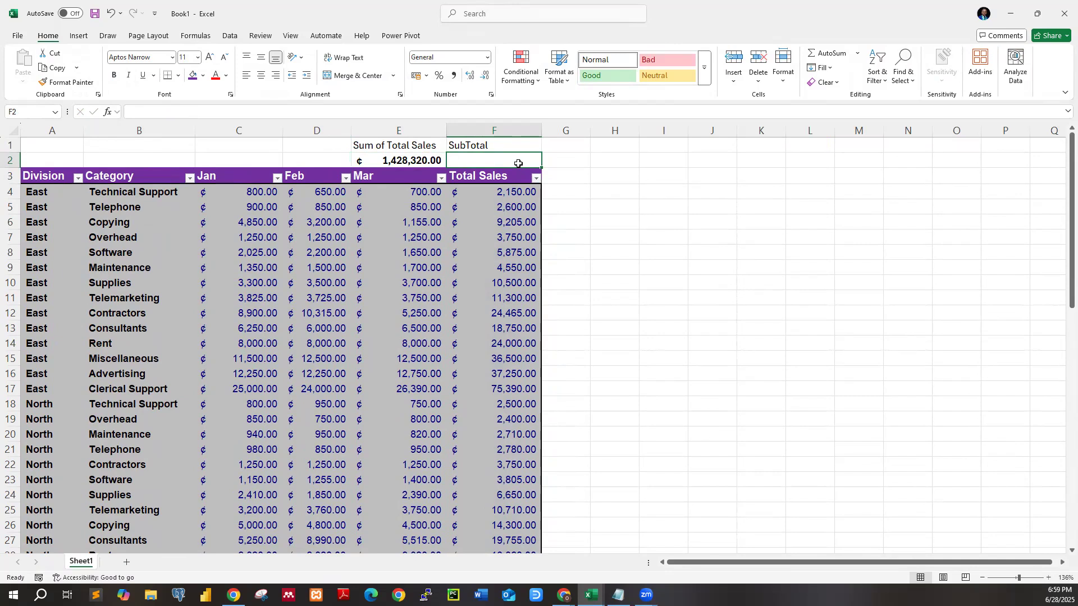
{"action": "type", "text": "="}
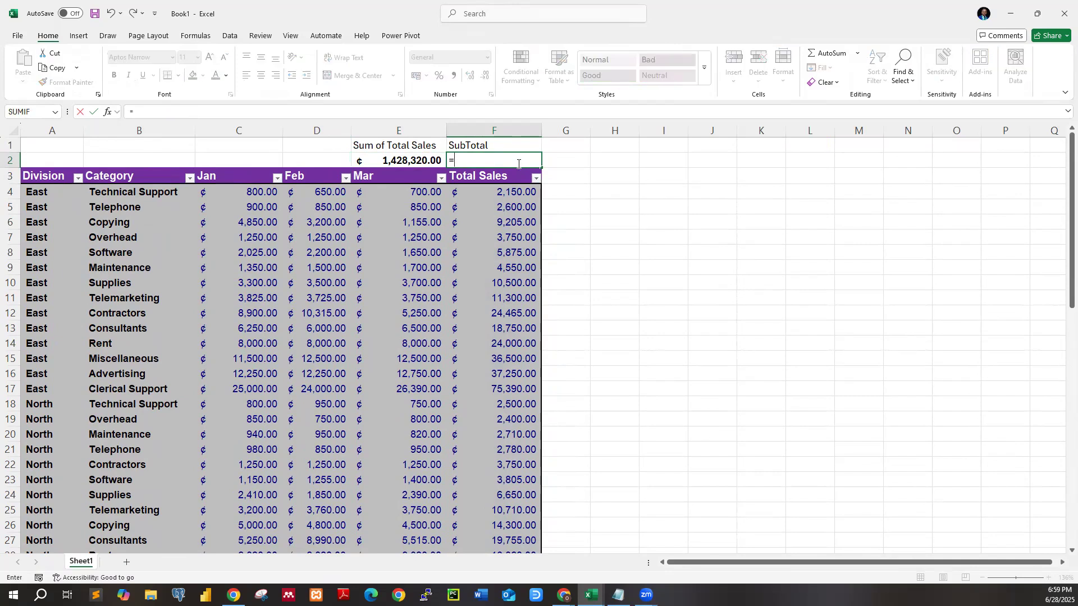
{"action": "type", "text": "sub"}
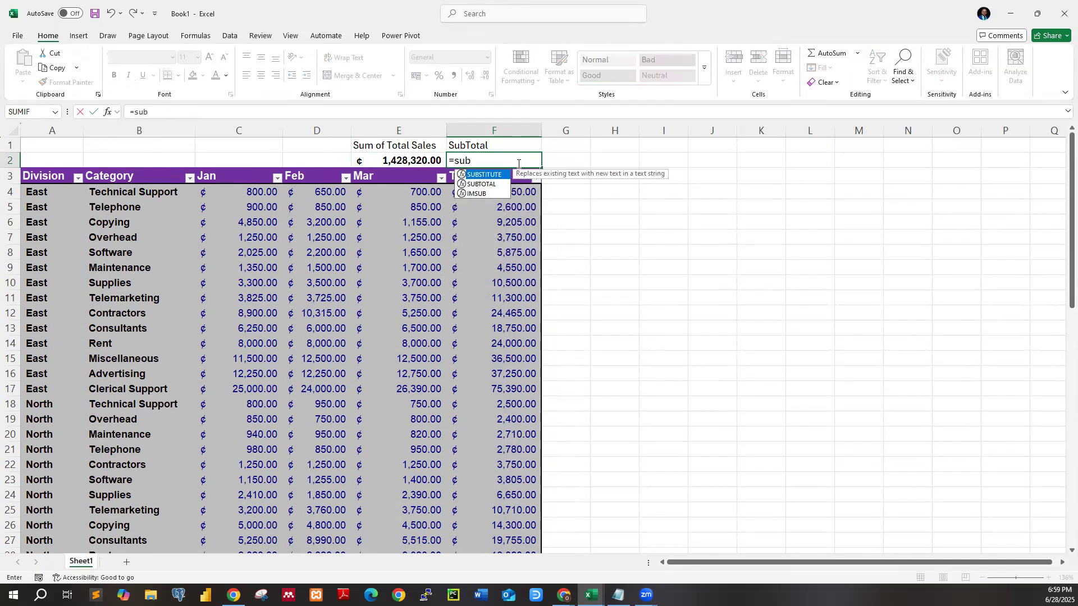
{"action": "double_click", "coordinate": [494, 185]}
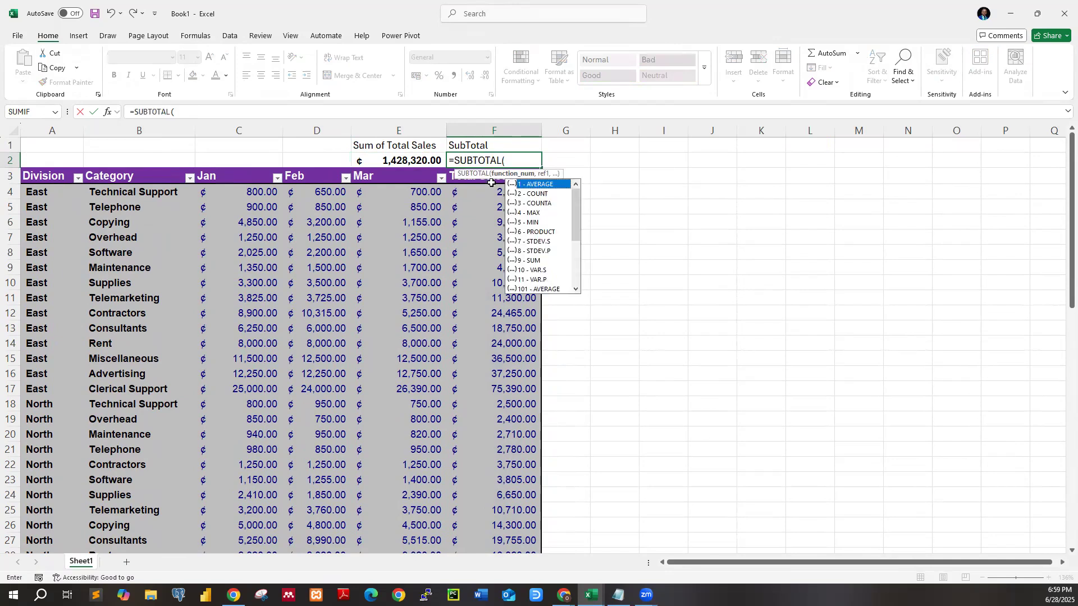
{"action": "left_click", "coordinate": [107, 114]}
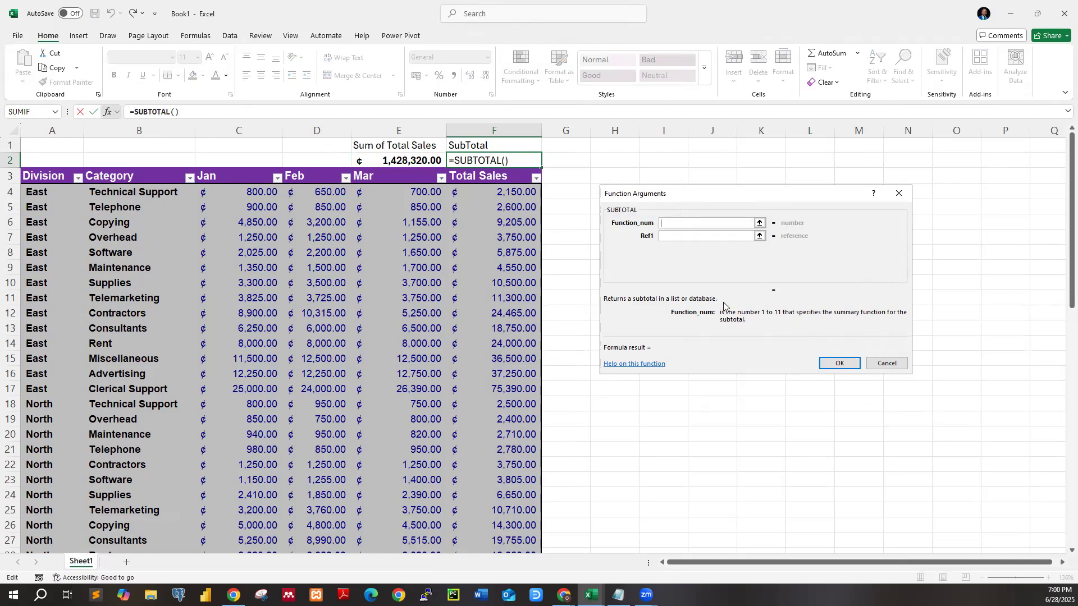
{"action": "left_click", "coordinate": [692, 236]}
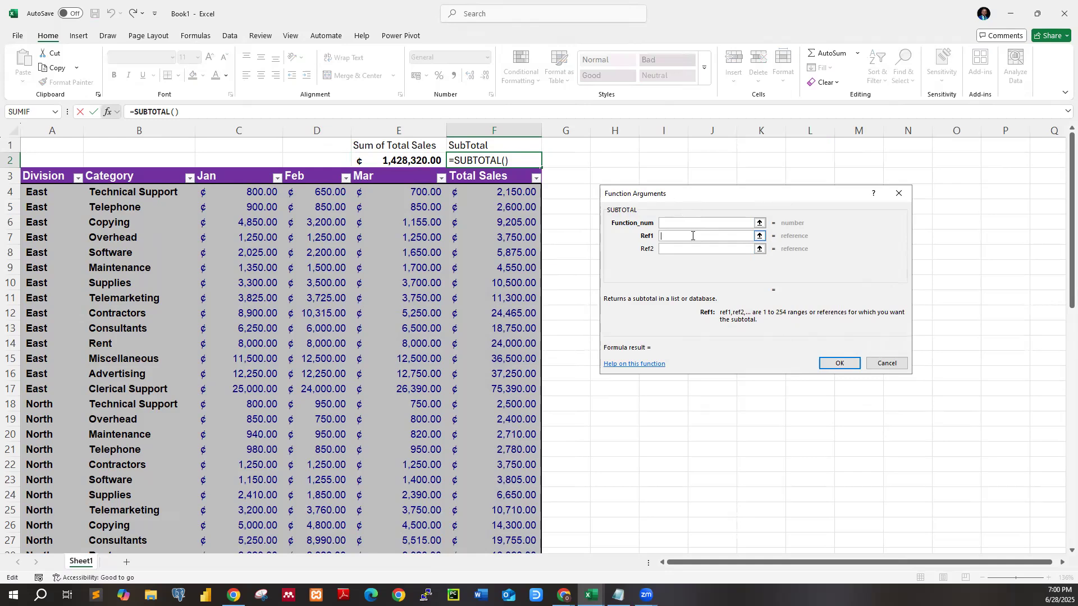
{"action": "left_click", "coordinate": [696, 223]}
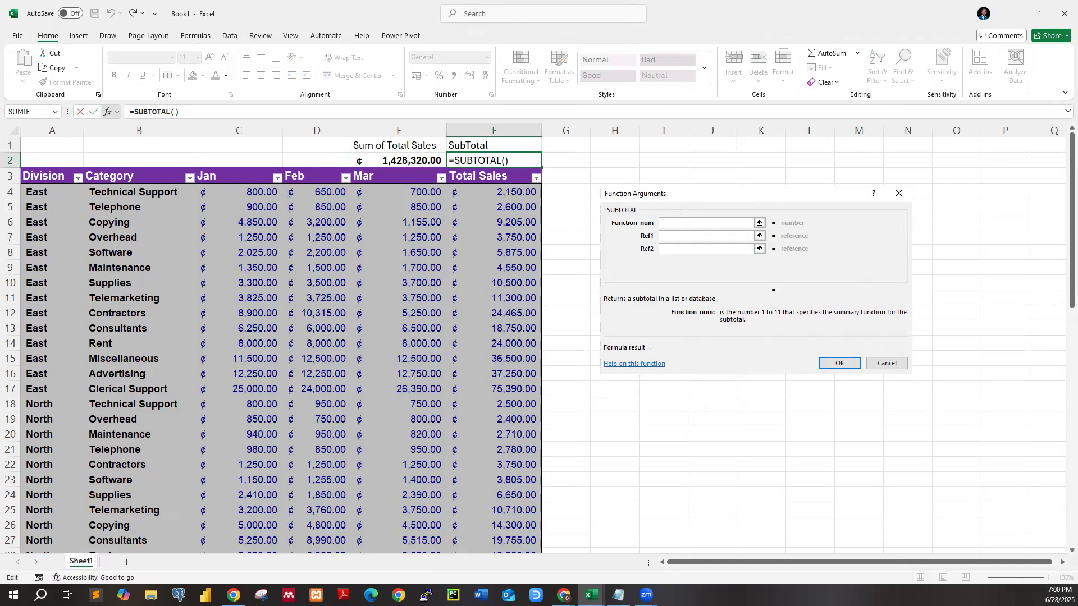
Switch to the browser, examine the Function_num table in Microsoft's SUBTOTAL article, and move the browser window away from the worksheet.
{"action": "key", "text": "alt+Tab"}
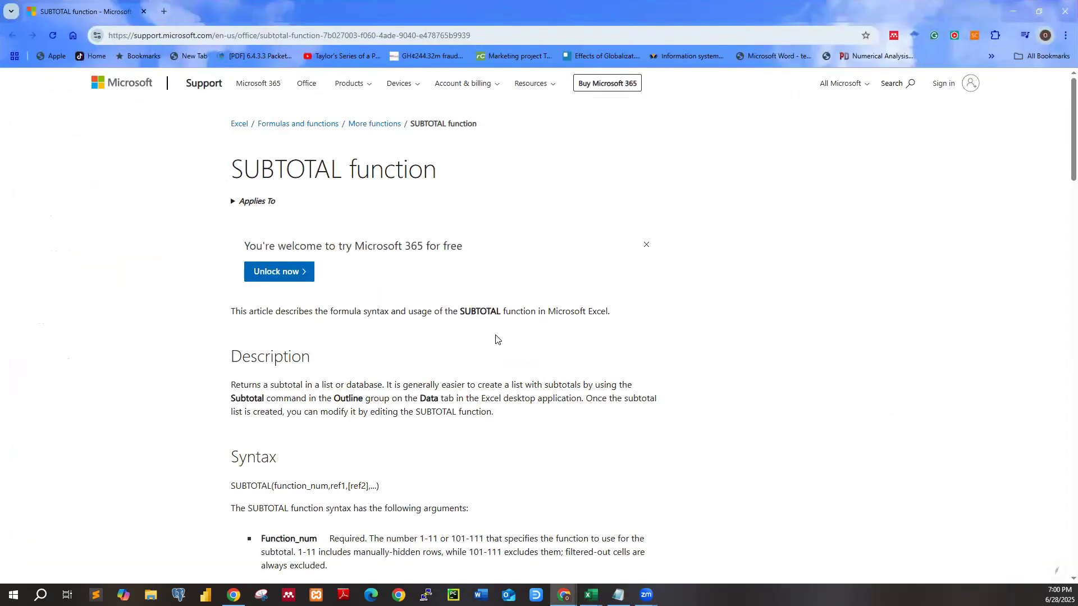
{"action": "scroll", "coordinate": [495, 339], "scroll_direction": "down", "scroll_amount": 7}
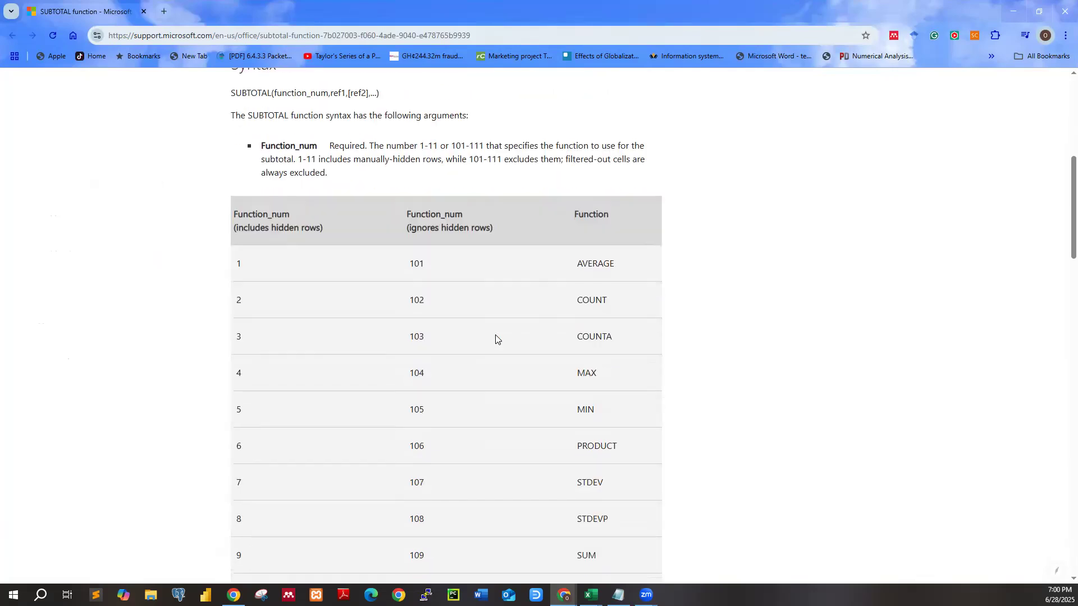
{"action": "scroll", "coordinate": [496, 339], "scroll_direction": "up", "scroll_amount": 1}
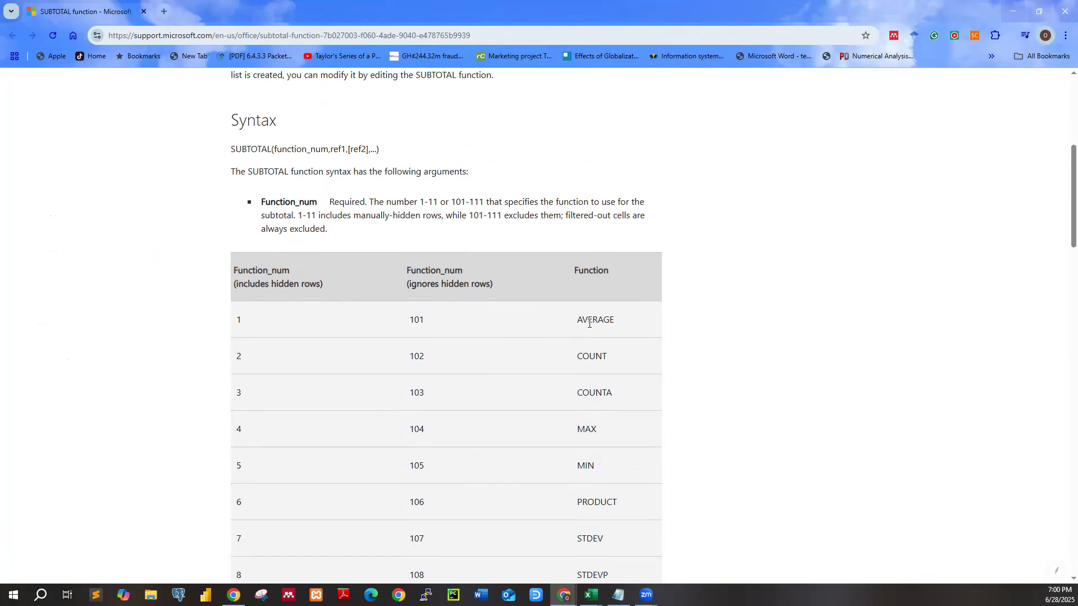
{"action": "scroll", "coordinate": [590, 324], "scroll_direction": "down", "scroll_amount": 2}
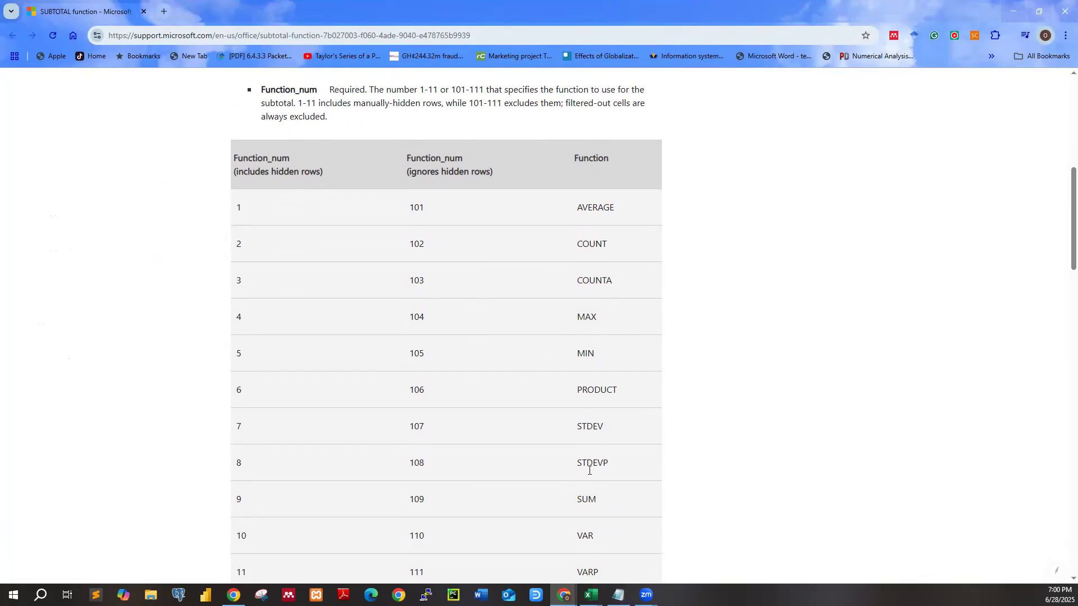
{"action": "scroll", "coordinate": [589, 508], "scroll_direction": "down", "scroll_amount": 1}
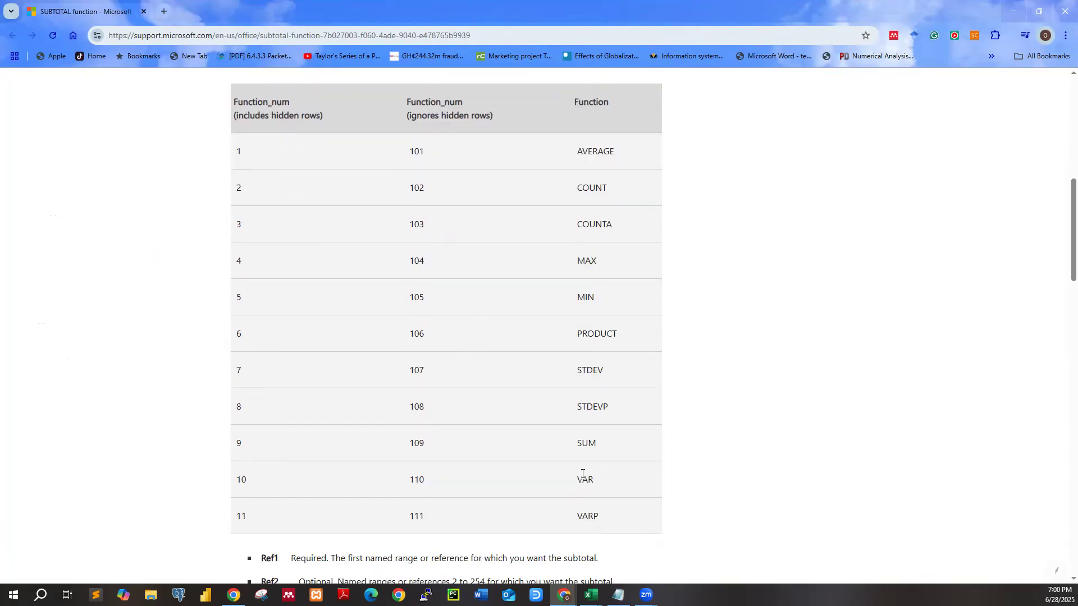
{"action": "scroll", "coordinate": [575, 460], "scroll_direction": "up", "scroll_amount": 1}
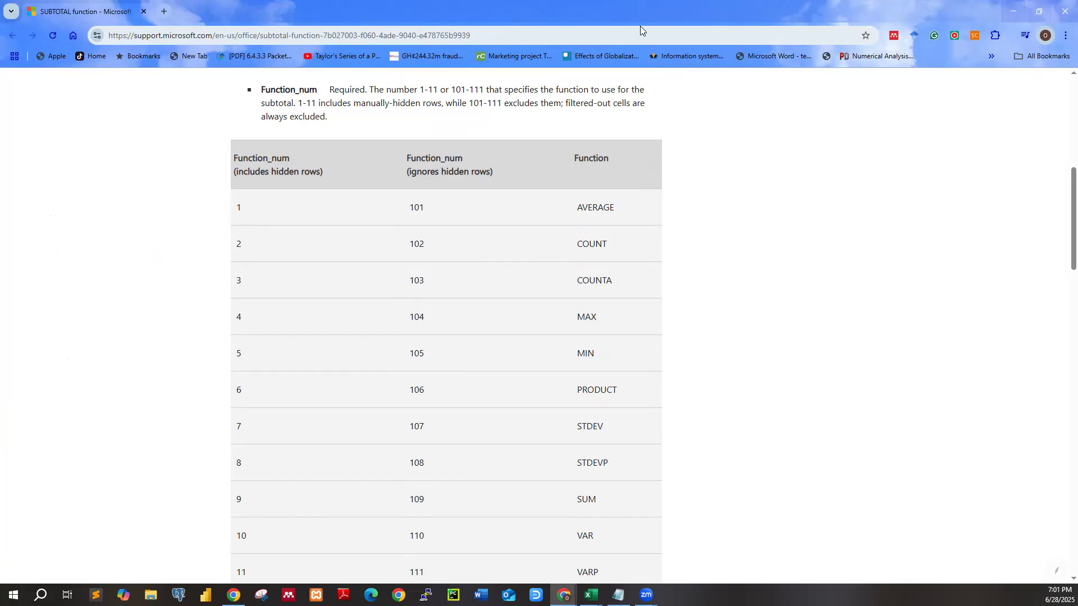
{"action": "left_click_drag", "start_coordinate": [639, 15], "coordinate": [0, 52]}
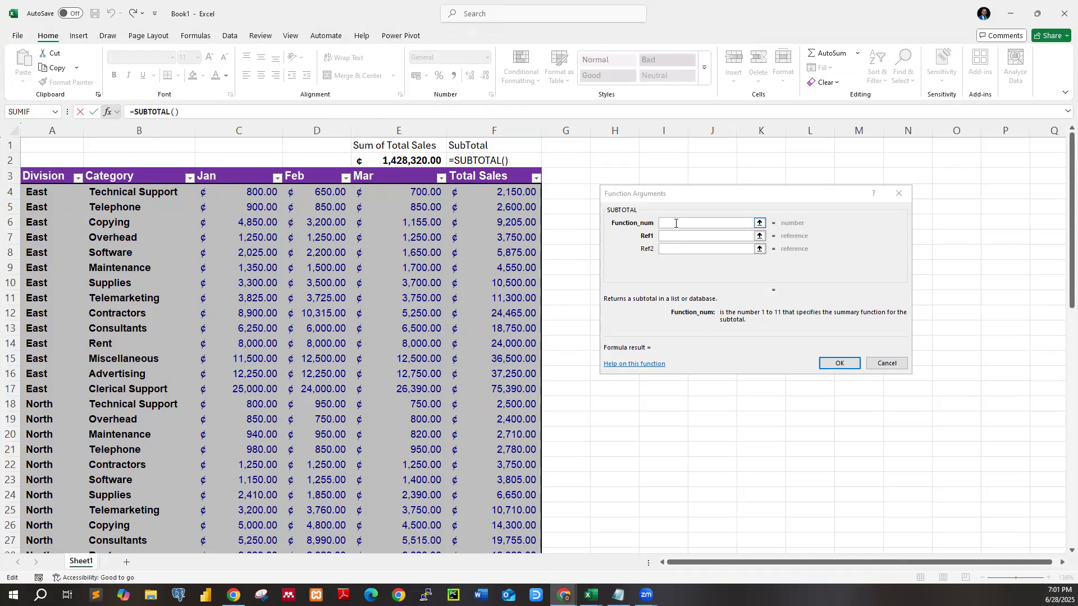
Complete the SUBTOTAL formula in F2 with function number 9 and the Total Sales range F4:F61.
{"action": "left_click", "coordinate": [678, 227]}
{"action": "type", "text": "9"}
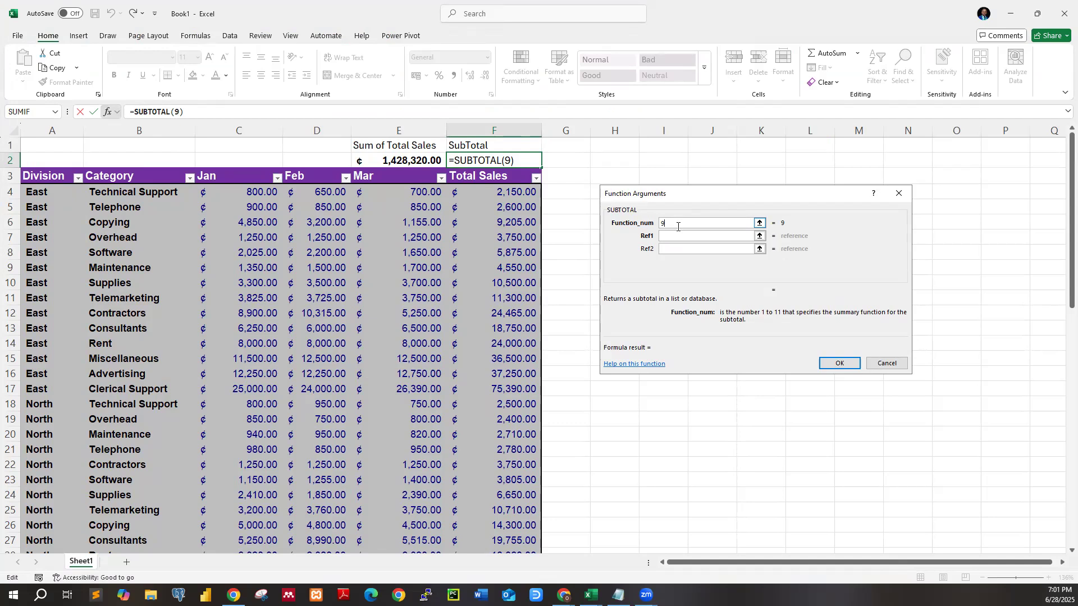
{"action": "left_click", "coordinate": [674, 235]}
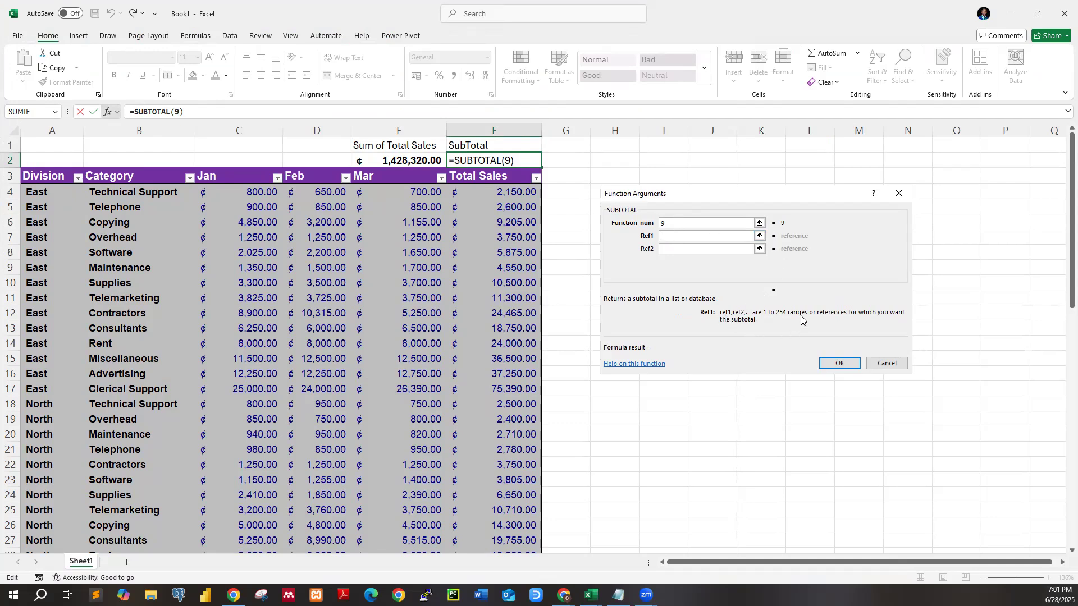
{"action": "left_click", "coordinate": [490, 190]}
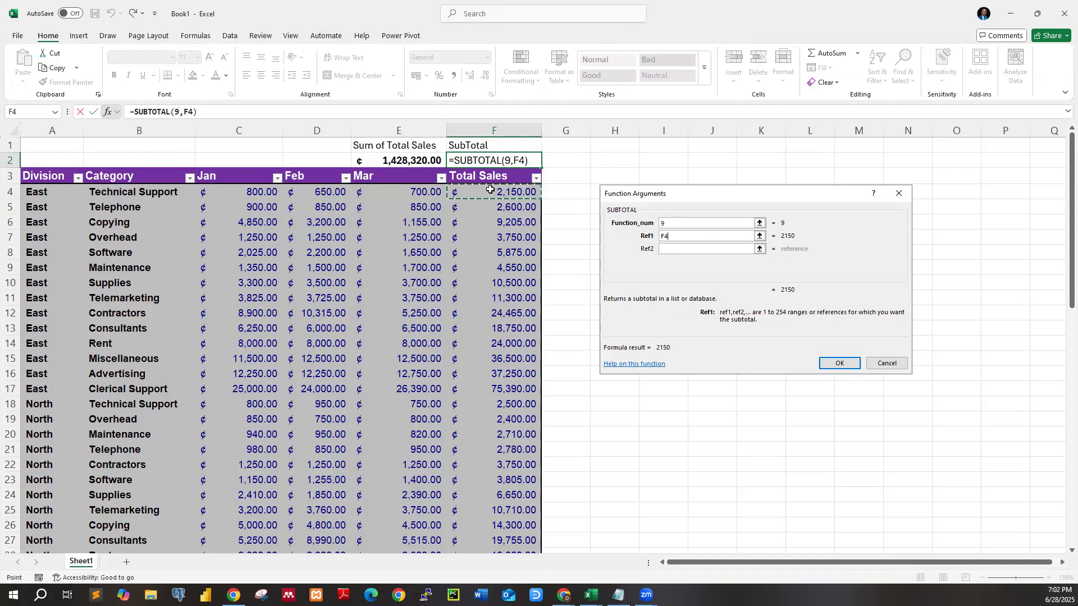
{"action": "key", "text": "ctrl+shift+Down"}
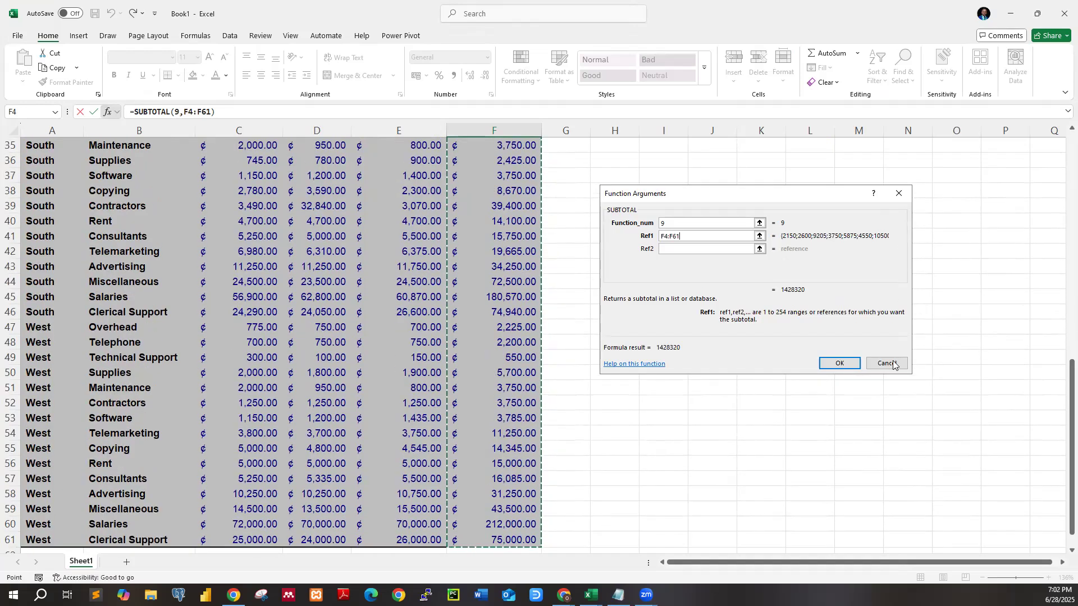
{"action": "left_click", "coordinate": [840, 363]}
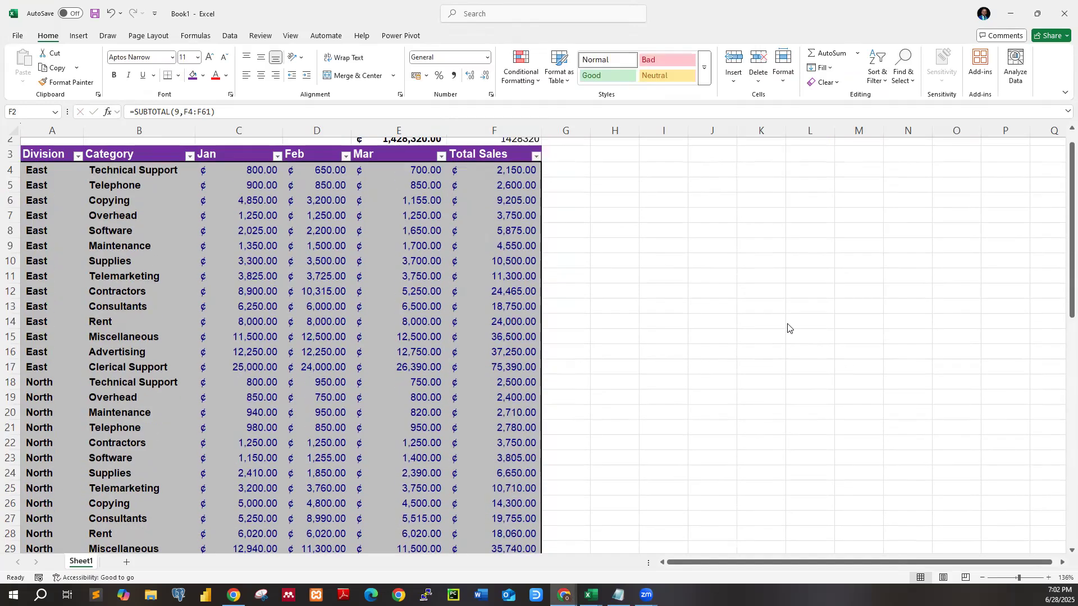
Widen column F slightly and apply the Accounting number format to the subtotal in cell F2.
{"action": "left_click", "coordinate": [489, 144]}
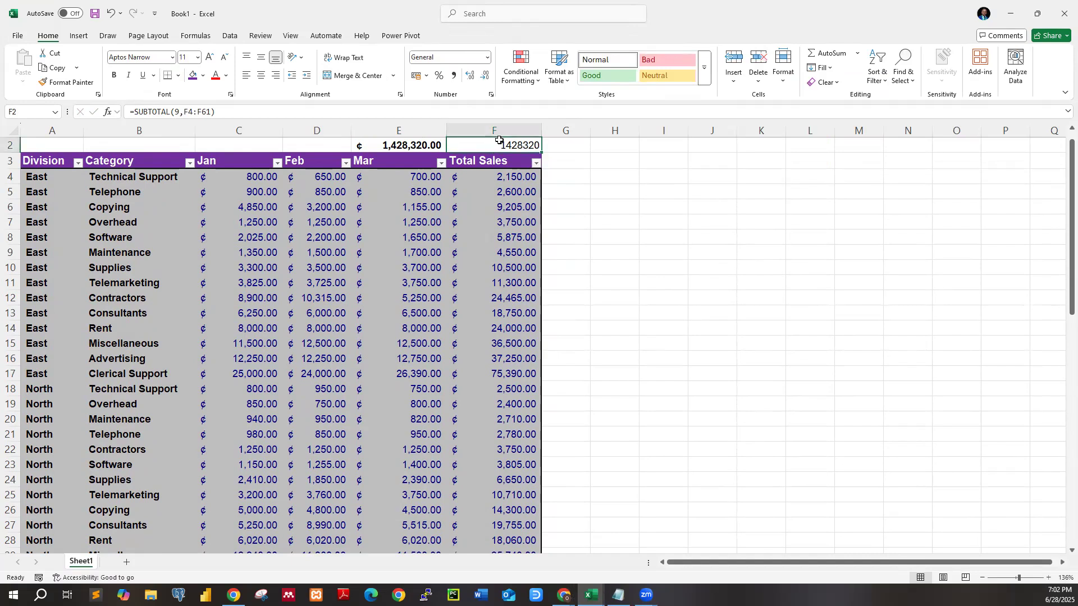
{"action": "left_click_drag", "start_coordinate": [543, 141], "coordinate": [550, 140]}
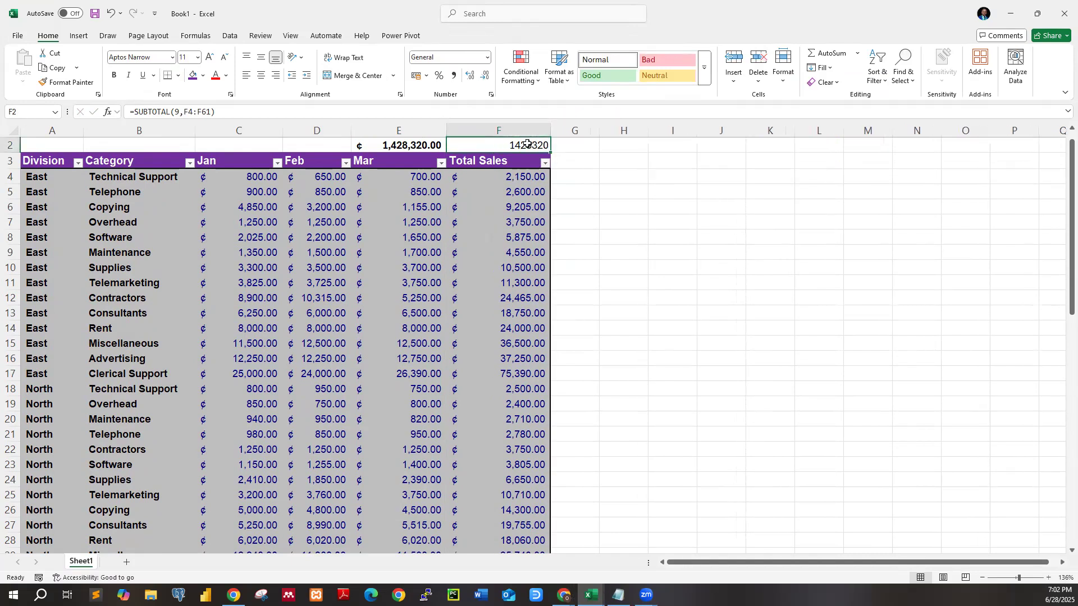
{"action": "left_click", "coordinate": [486, 60]}
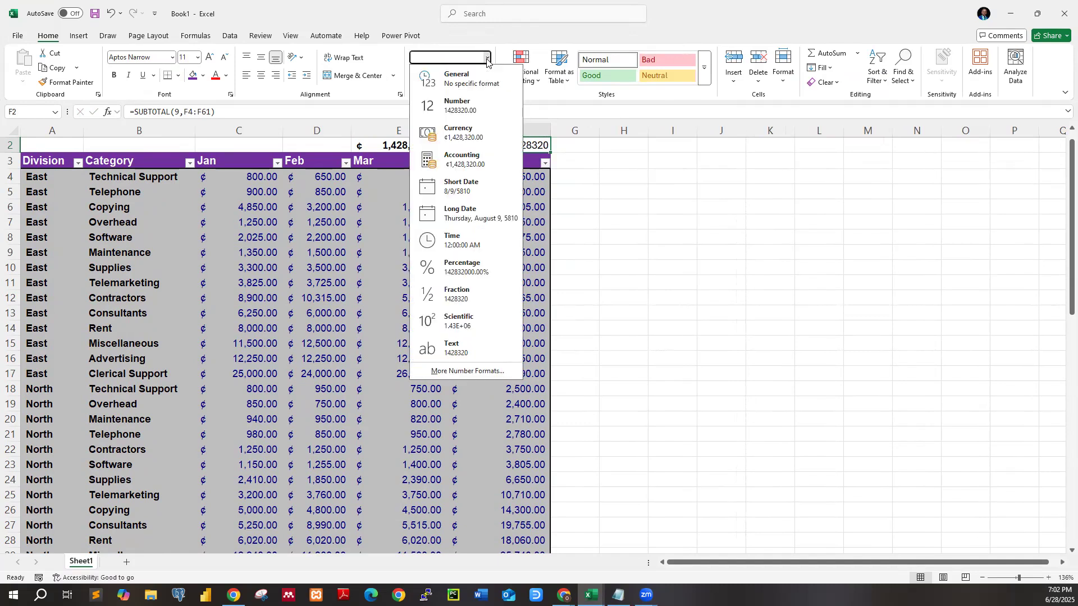
{"action": "left_click", "coordinate": [461, 159]}
{"action": "left_click", "coordinate": [649, 202]}
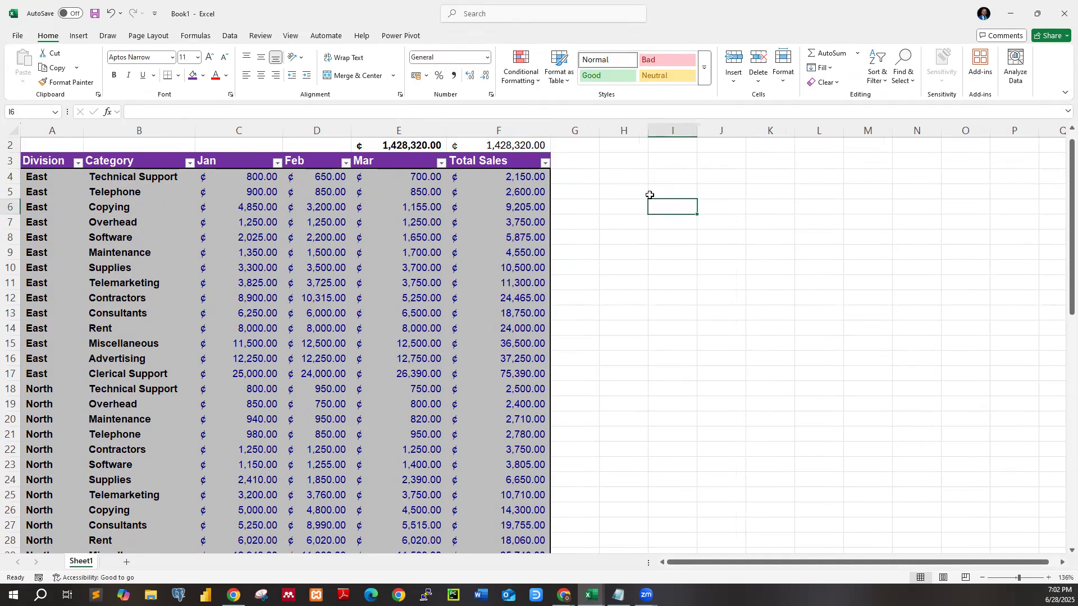
Make the subtotal in cell F2 bold.
{"action": "left_click", "coordinate": [507, 145]}
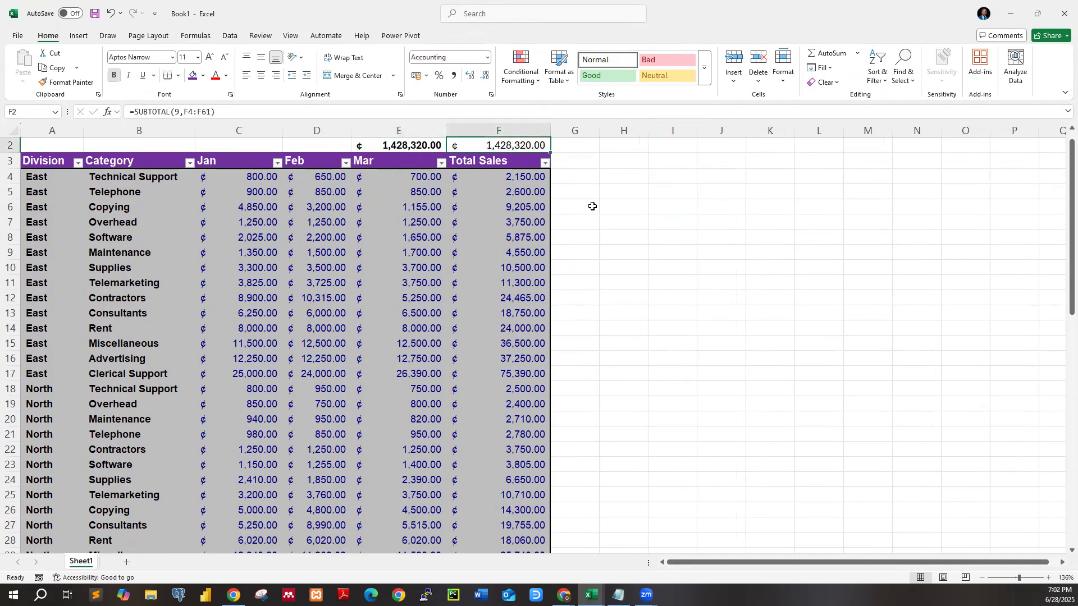
{"action": "key", "text": "ctrl+b"}
{"action": "left_click", "coordinate": [672, 222]}
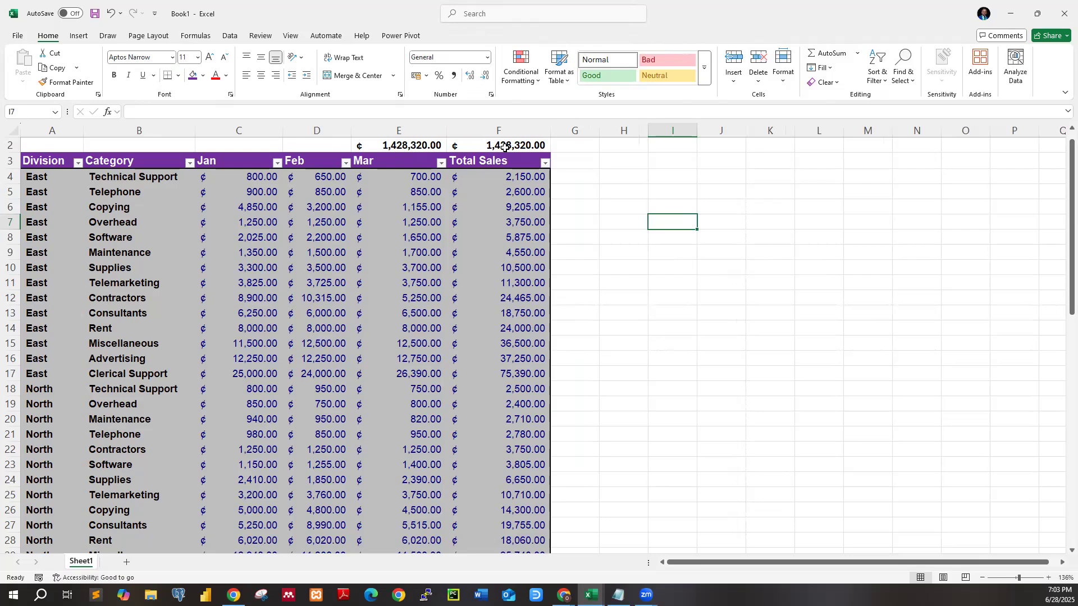
Filter the Category column to show only the Advertising rows.
{"action": "left_click", "coordinate": [189, 163]}
{"action": "left_click", "coordinate": [79, 310]}
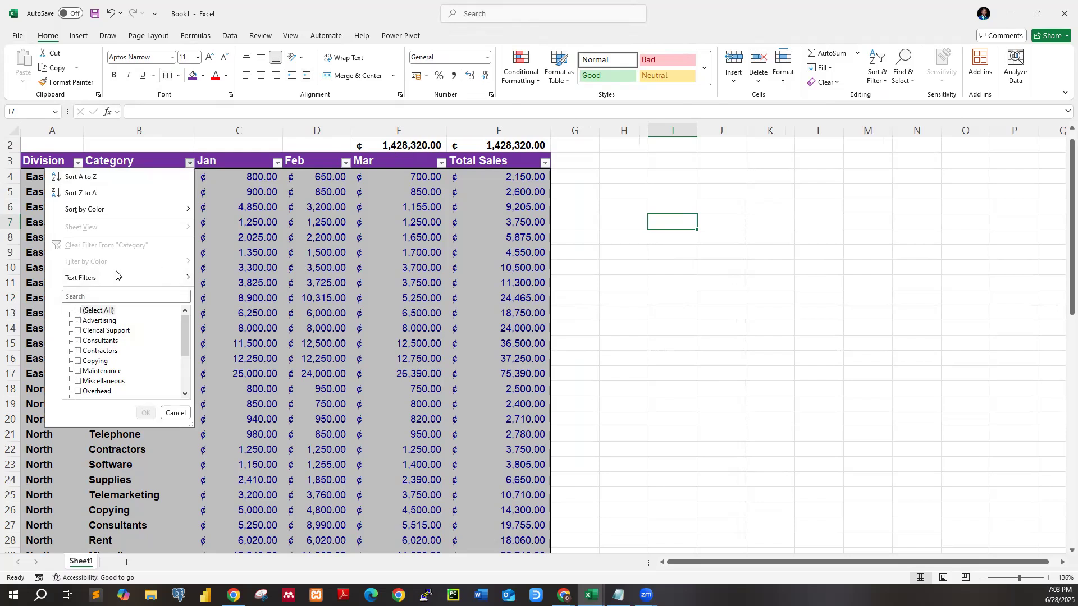
{"action": "left_click", "coordinate": [80, 321]}
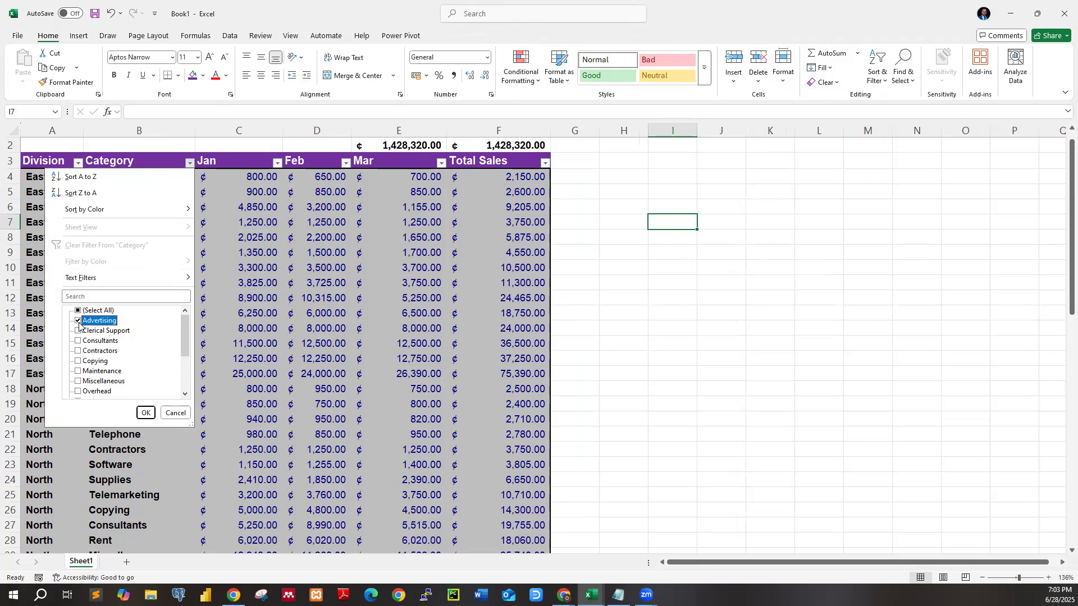
{"action": "left_click", "coordinate": [146, 413]}
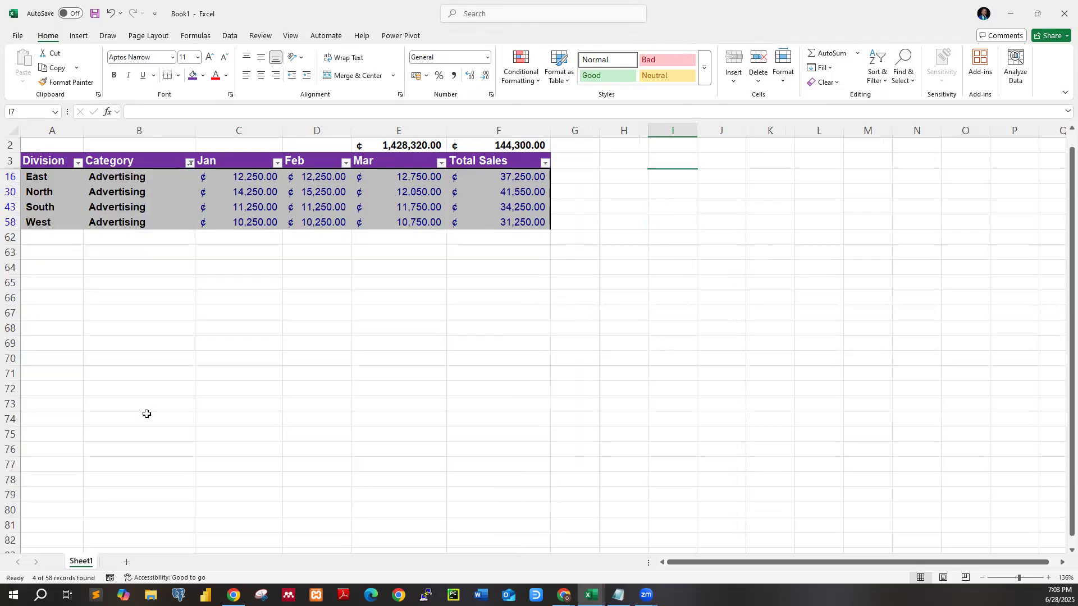
Compare the SUM in E2 and the SUBTOTAL in F2 with the Total Sales values of the filtered Advertising rows.
{"action": "left_click", "coordinate": [502, 146]}
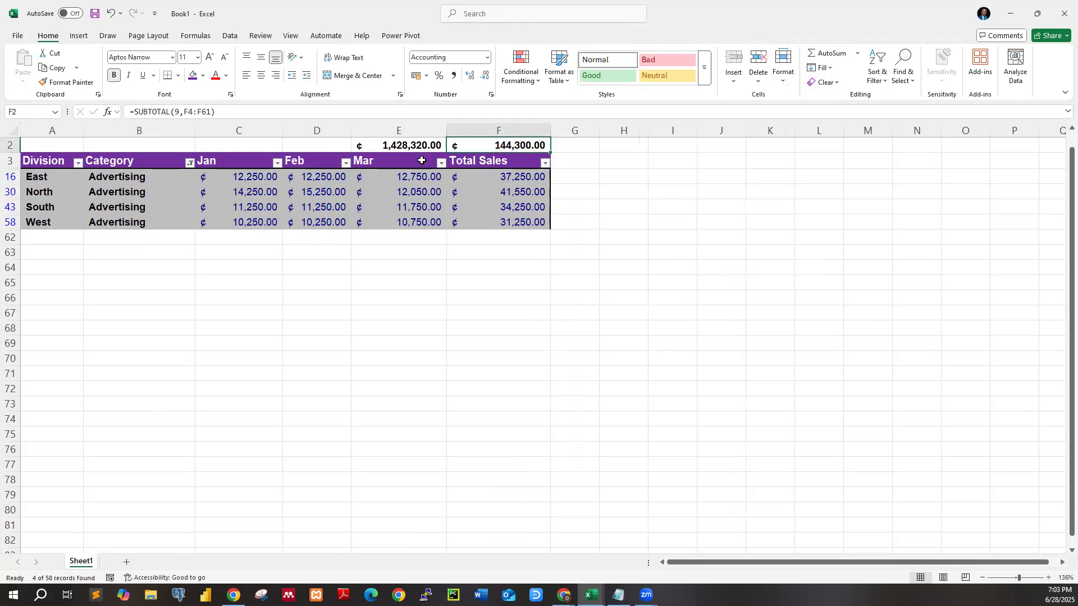
{"action": "left_click", "coordinate": [407, 146]}
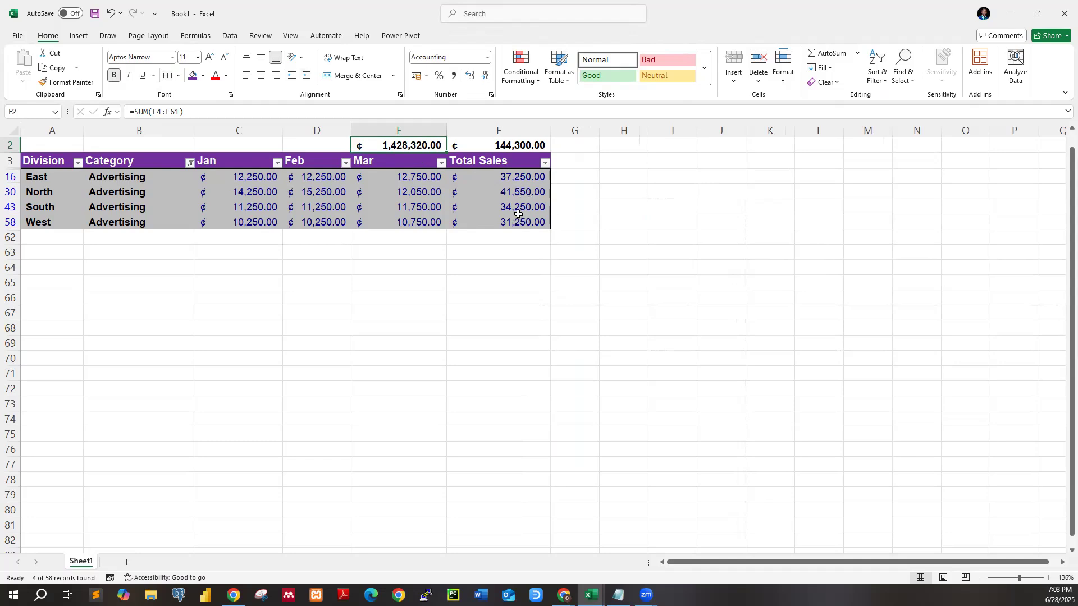
{"action": "left_click_drag", "start_coordinate": [496, 177], "coordinate": [499, 220]}
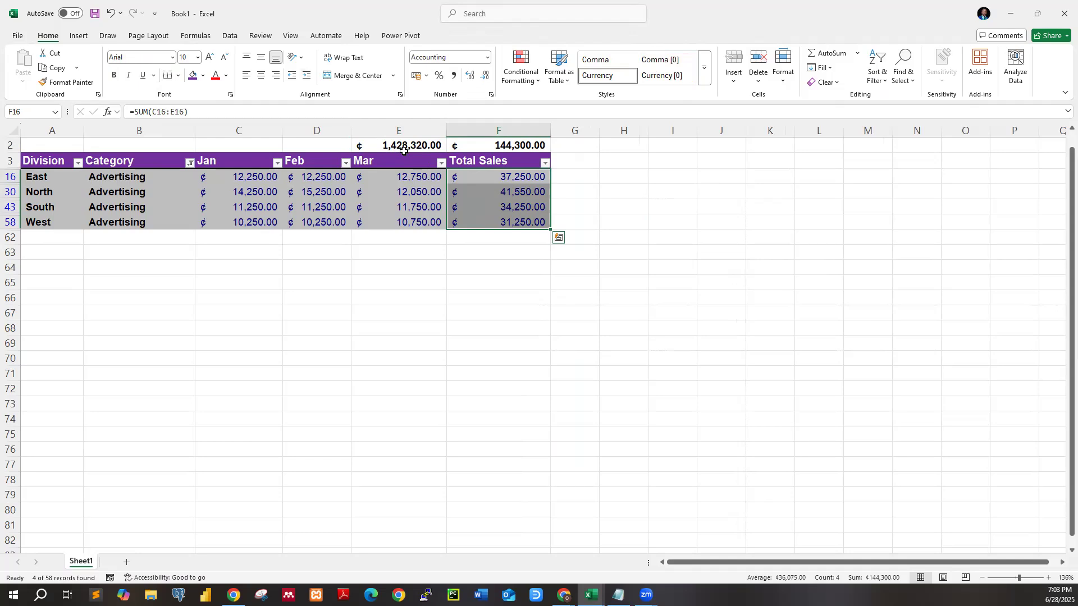
{"action": "left_click", "coordinate": [418, 146]}
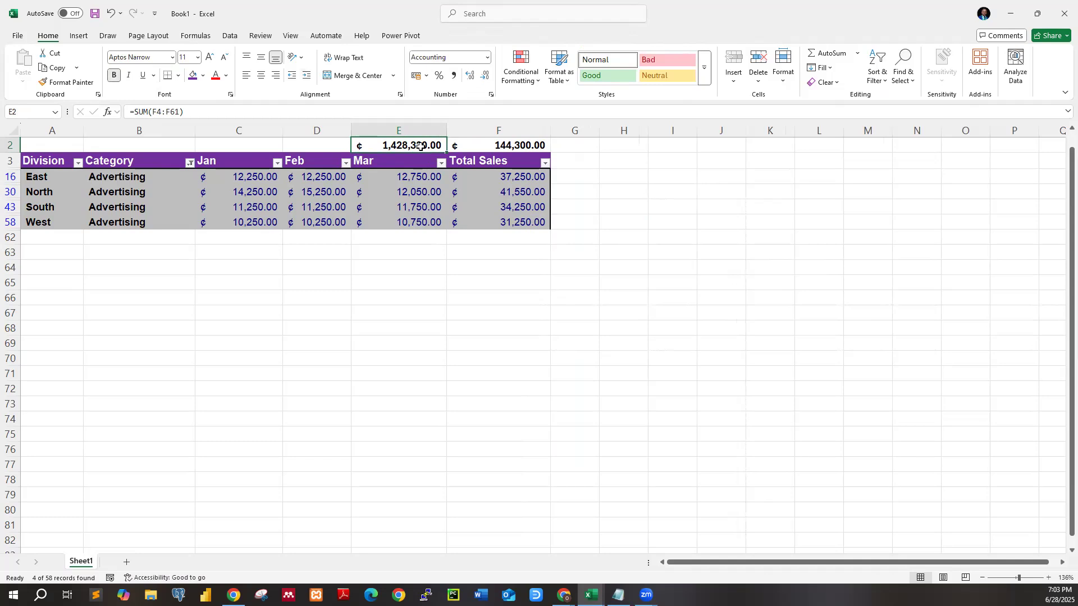
{"action": "left_click", "coordinate": [481, 149]}
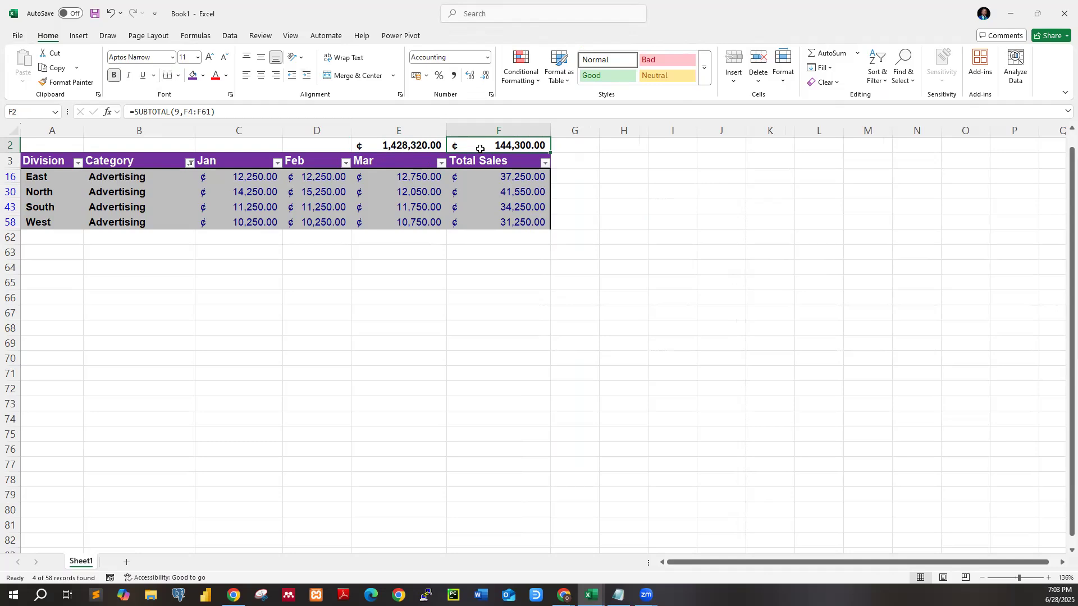
{"action": "left_click", "coordinate": [496, 193]}
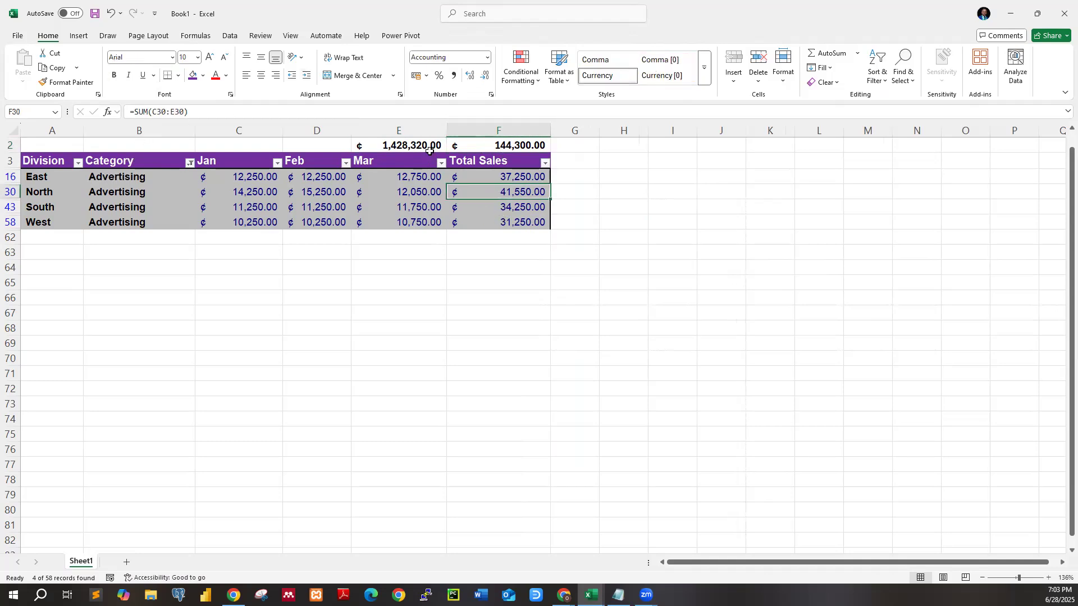
{"action": "left_click", "coordinate": [463, 148]}
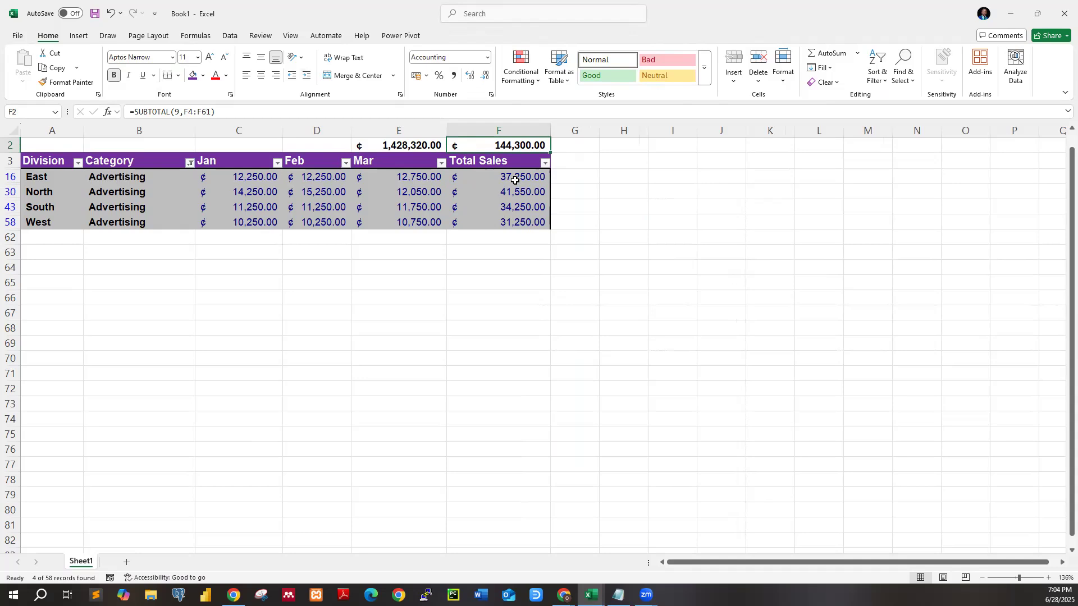
{"action": "left_click_drag", "start_coordinate": [513, 177], "coordinate": [509, 190]}
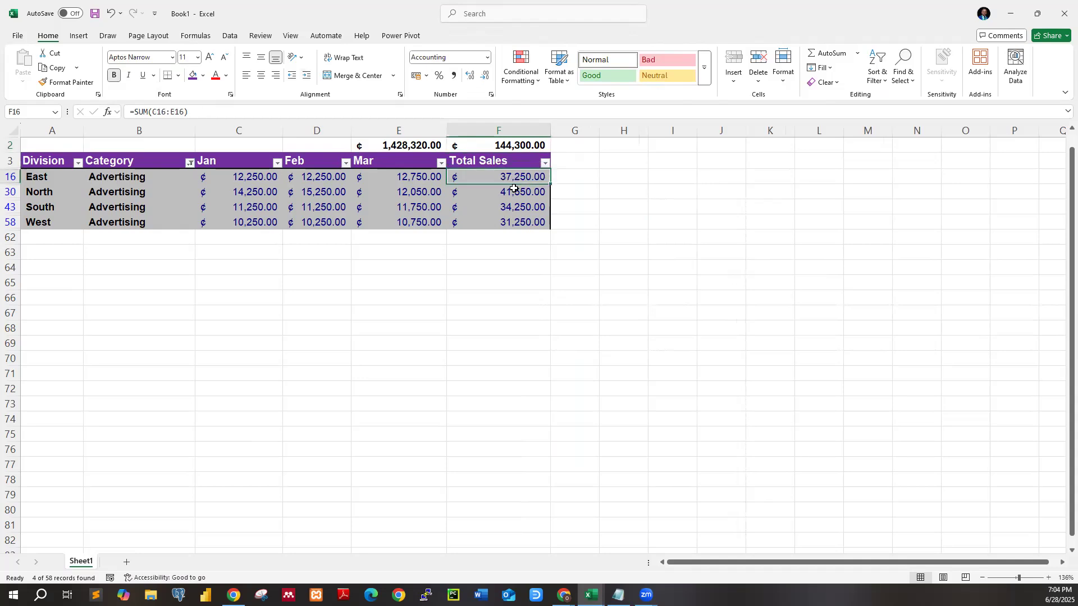
{"action": "left_click", "coordinate": [499, 237]}
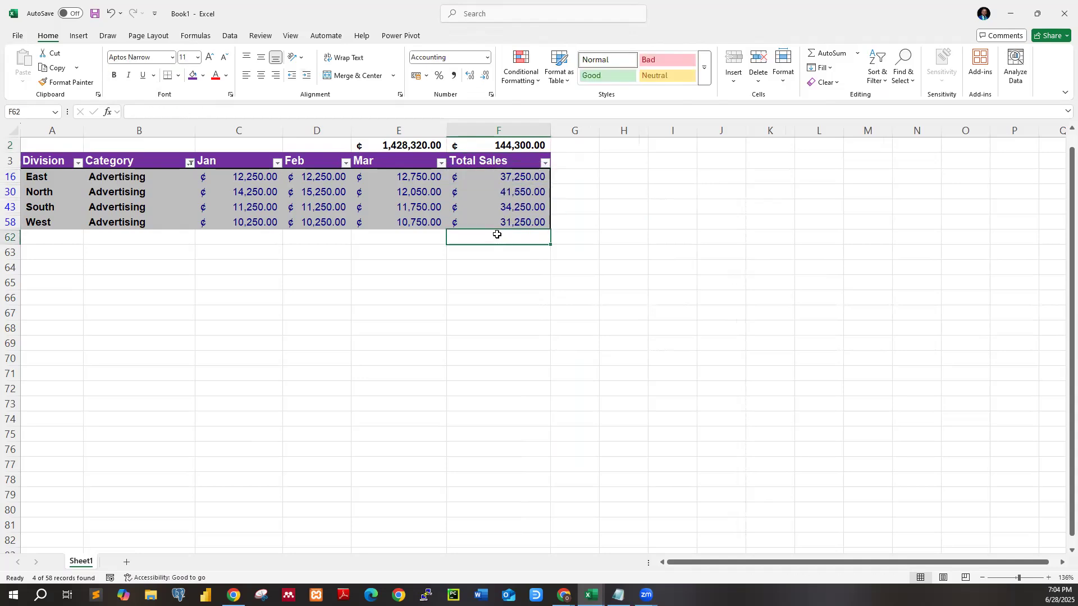